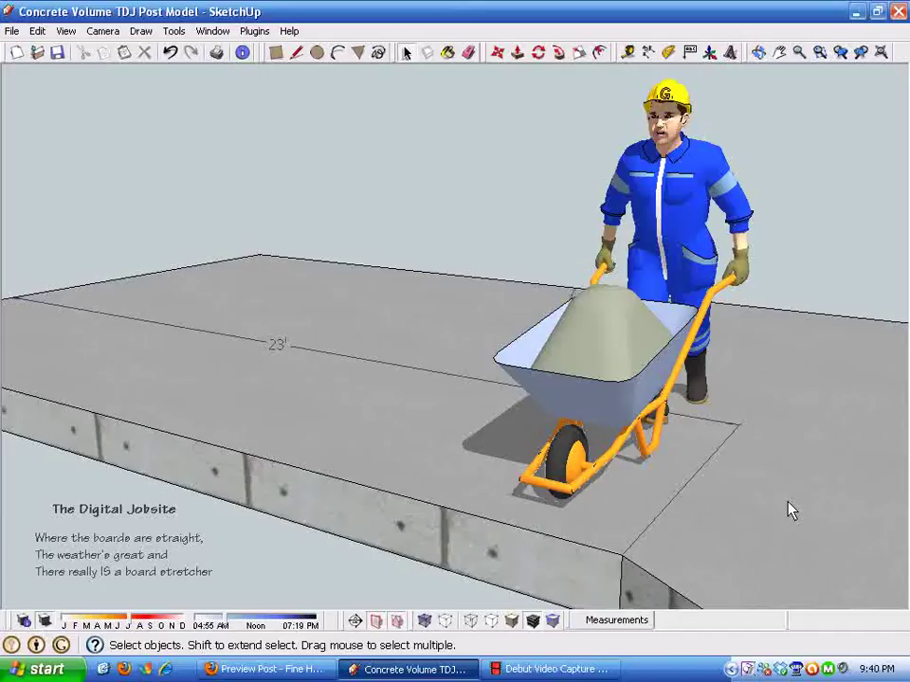
Delete the wheelbarrow credit text and the construction worker component with his wheelbarrow from the slab model
key("Page_Down")
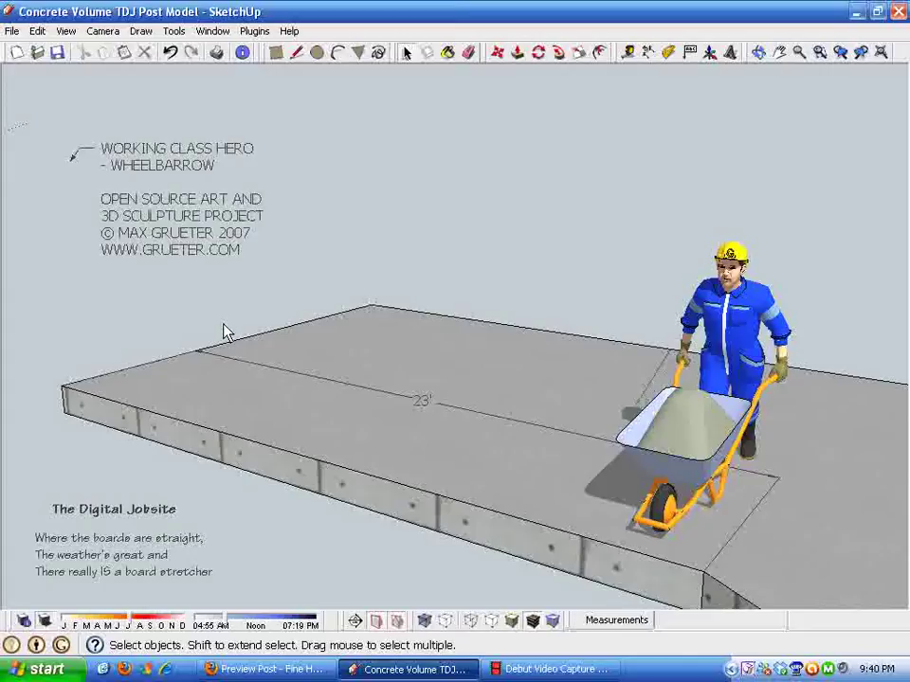
left_click(195, 239)
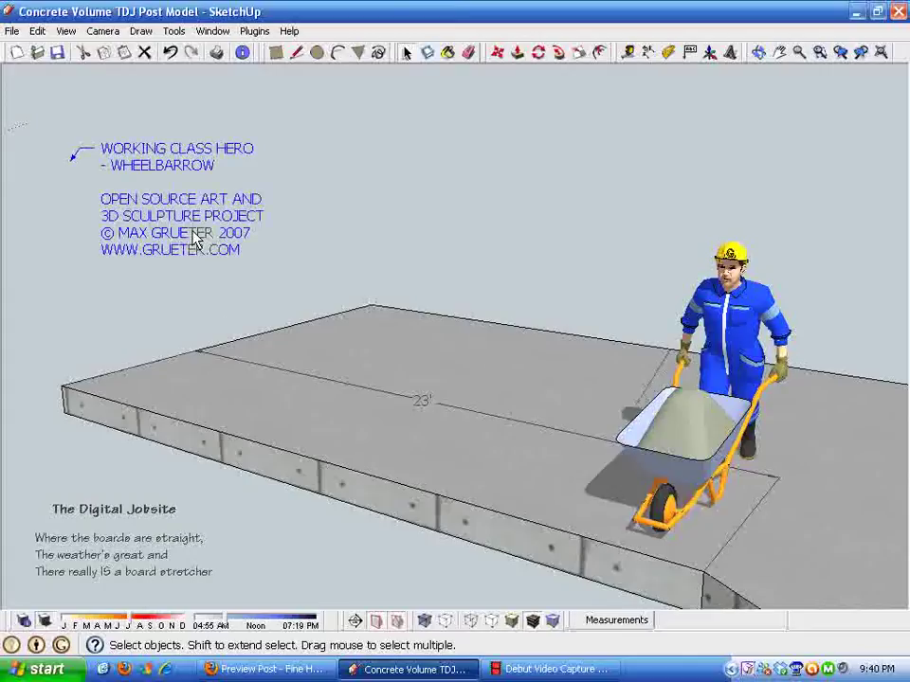
key("Delete")
left_click(748, 355)
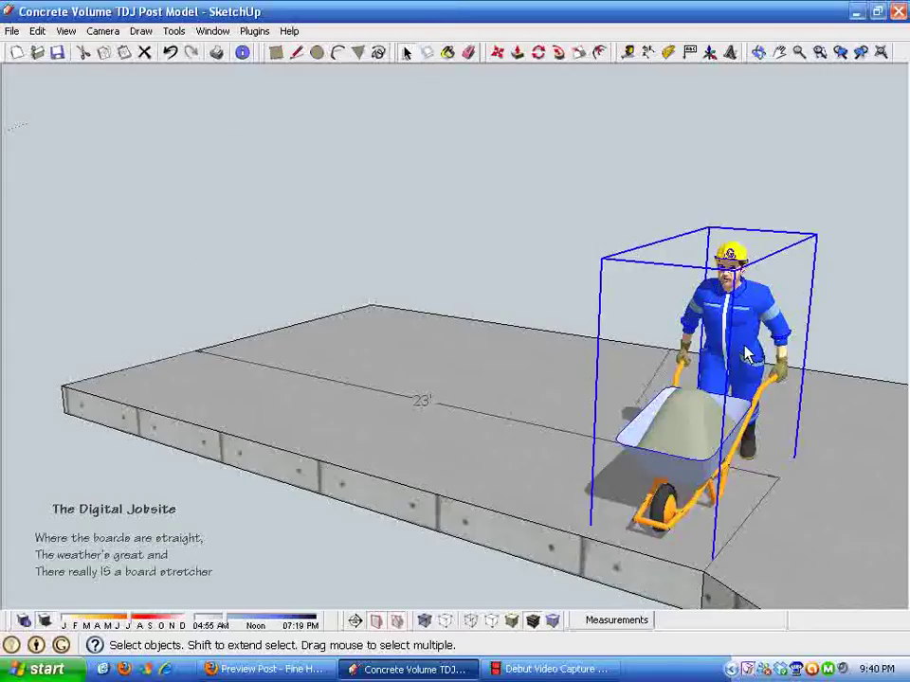
right_click(748, 355)
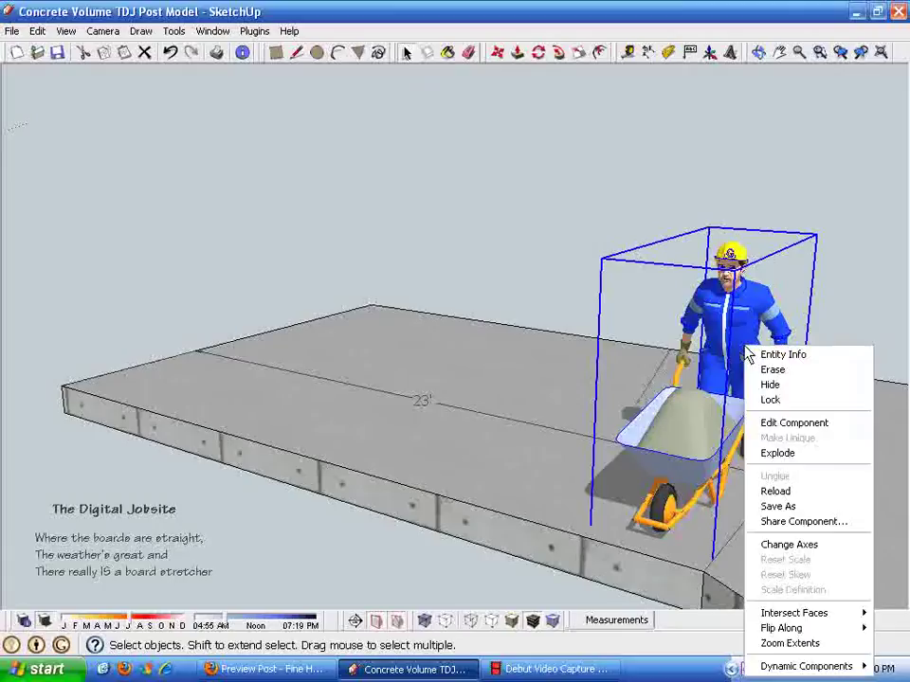
left_click(765, 369)
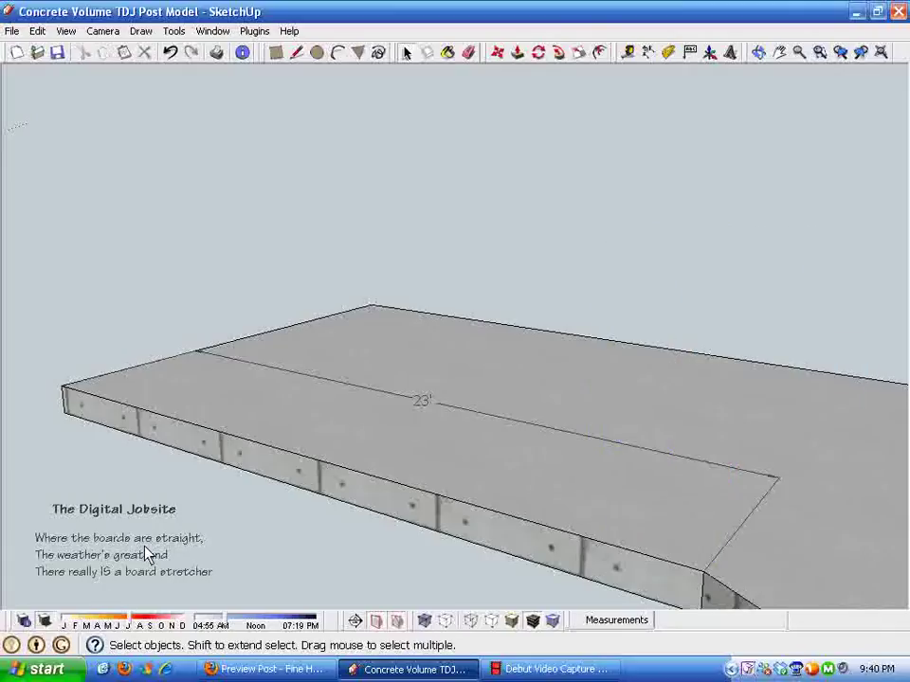
Turn off the model's shadows and inspect the dimensioned thickened edge on the slab's underside
left_click(45, 623)
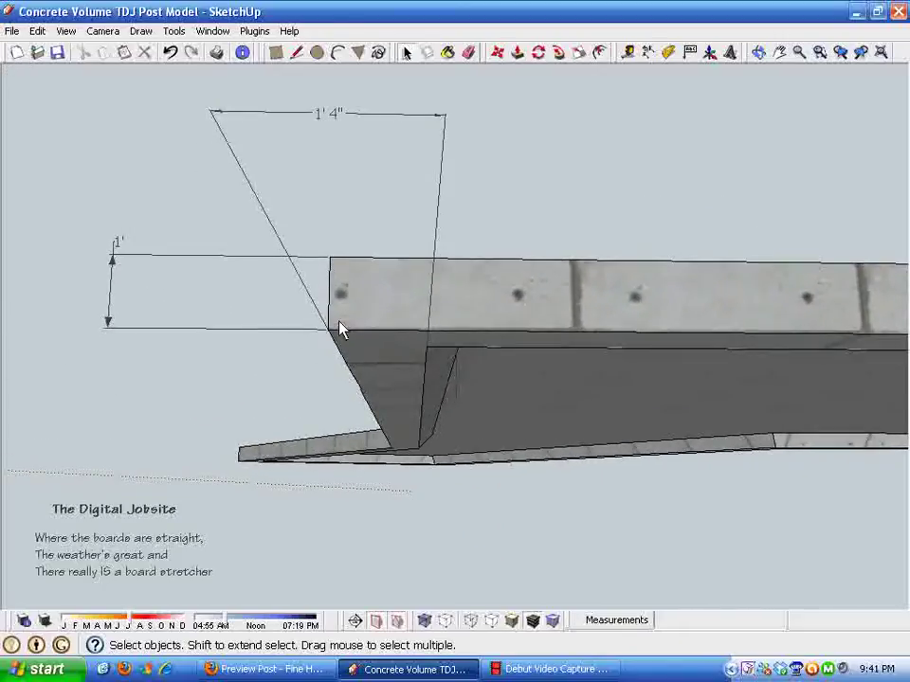
middle_click_drag(345, 315, 462, 404)
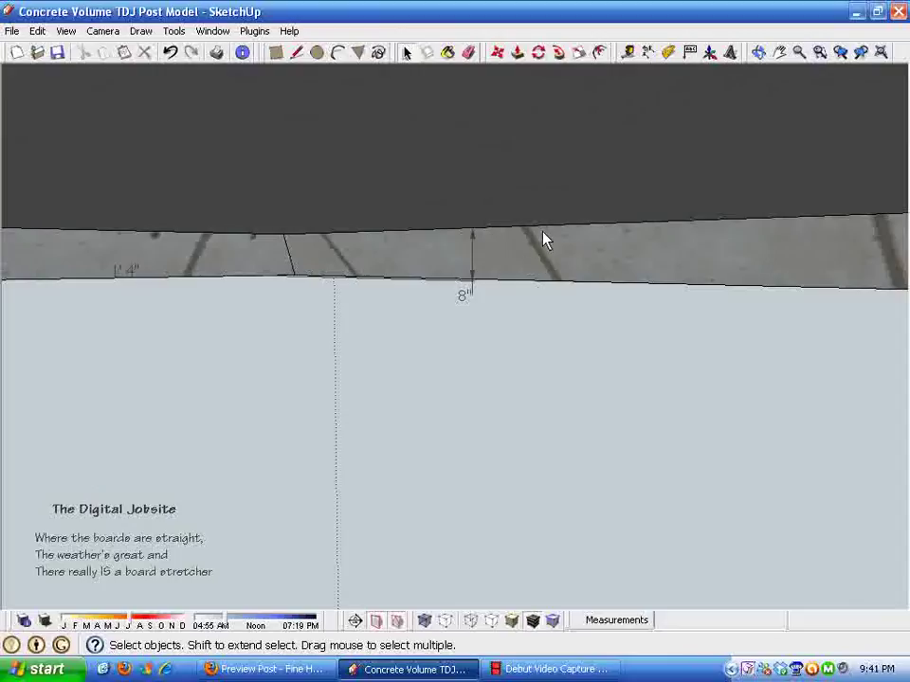
middle_click_drag(472, 302, 443, 620)
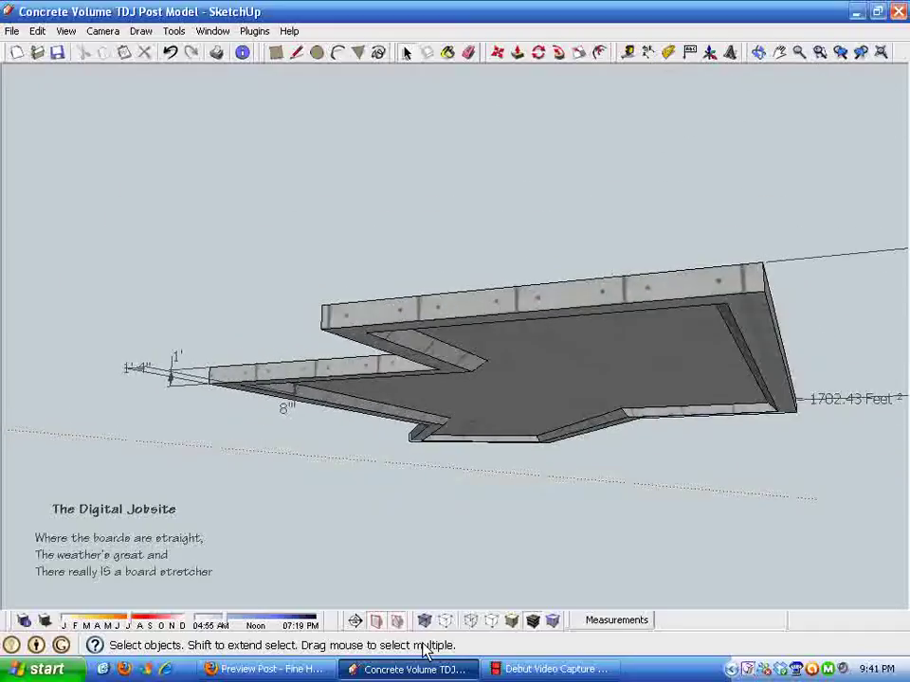
Place a section plane on the slab's end face and move it into the slab to expose the thickened edges
left_click(356, 622)
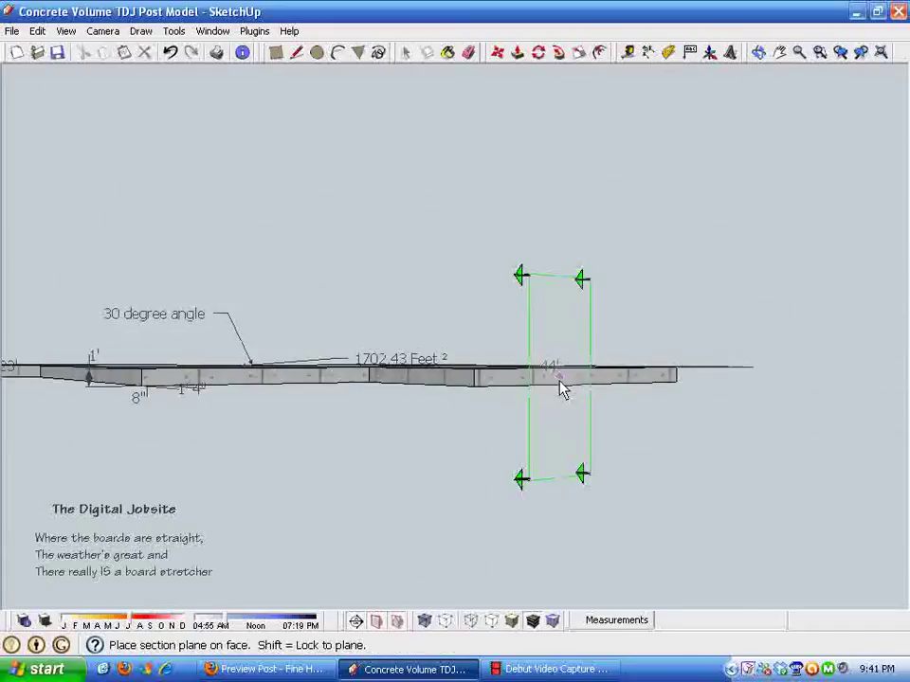
left_click(517, 393)
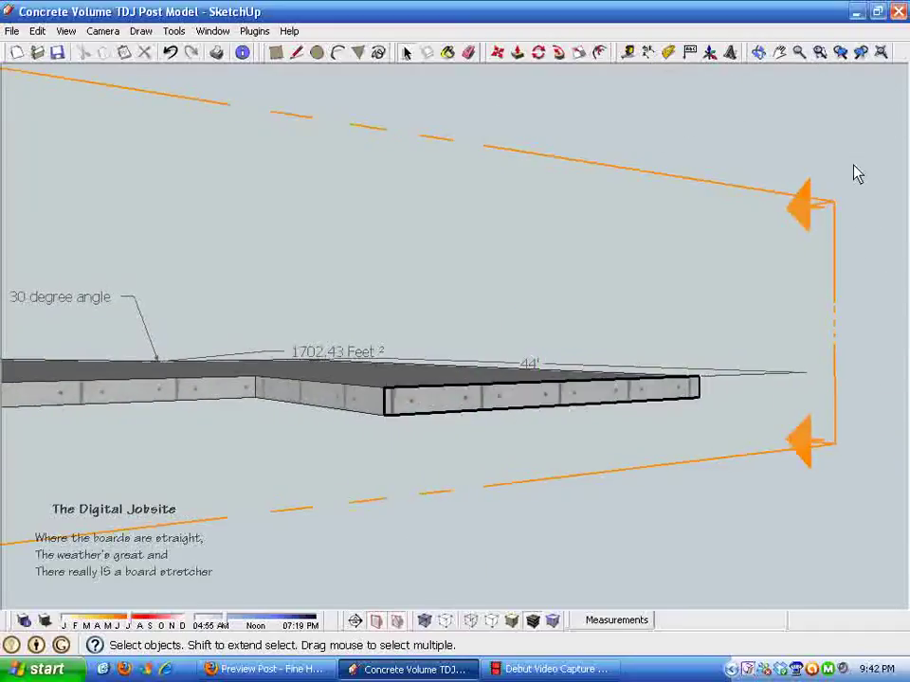
left_click(808, 235)
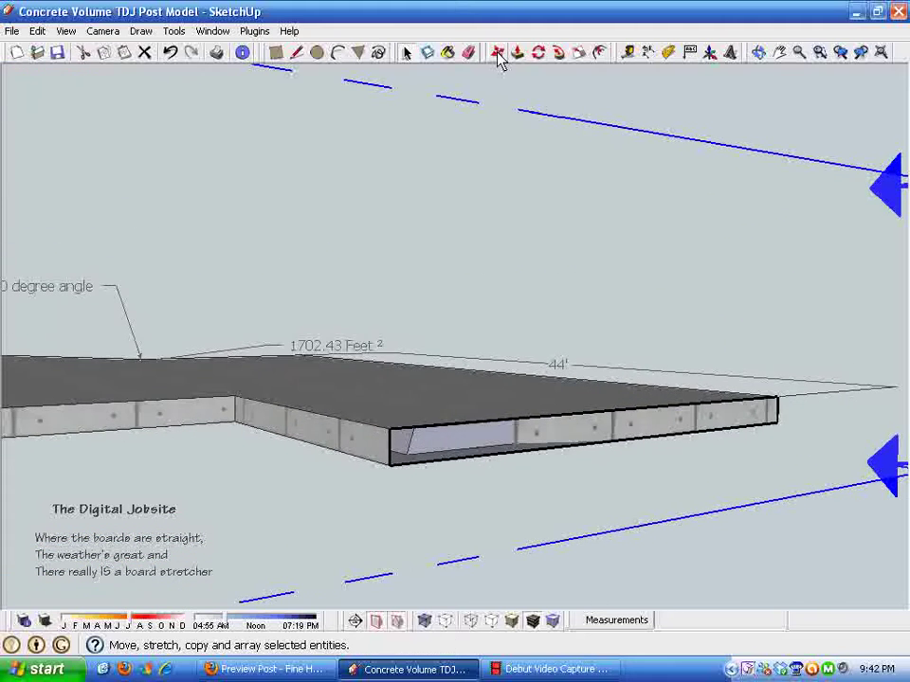
left_click(498, 54)
middle_click_drag(655, 375, 702, 518)
scroll(701, 510, "down", 3)
left_click(856, 385)
middle_click_drag(852, 383, 572, 451)
middle_click_drag(591, 370, 448, 270)
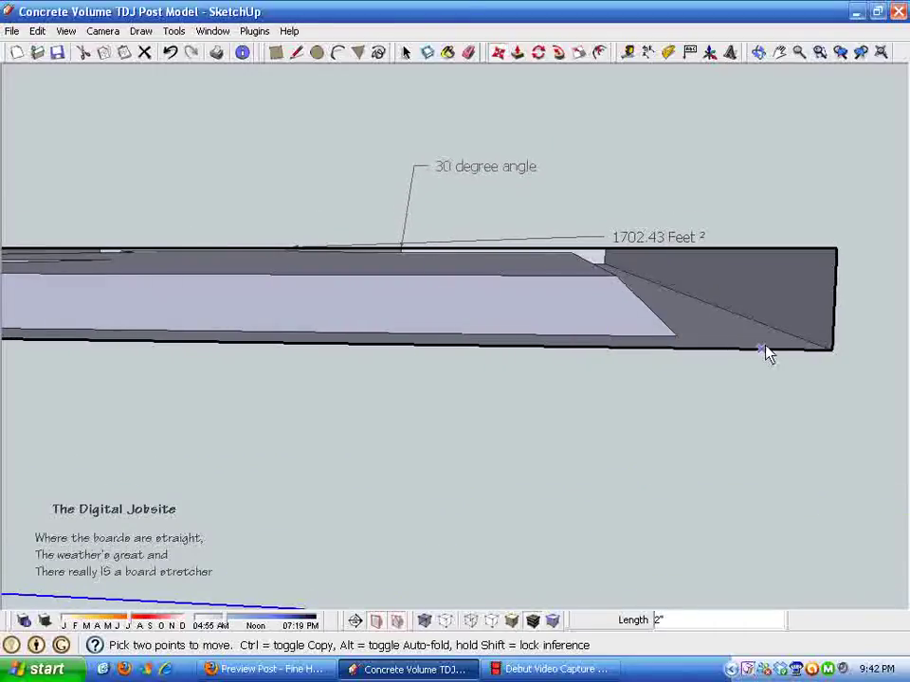
Slide the section plane along the slab to examine its cross-section, and return it 52' 8 1/4" to just outside the slab's end
middle_click_drag(833, 341, 704, 330)
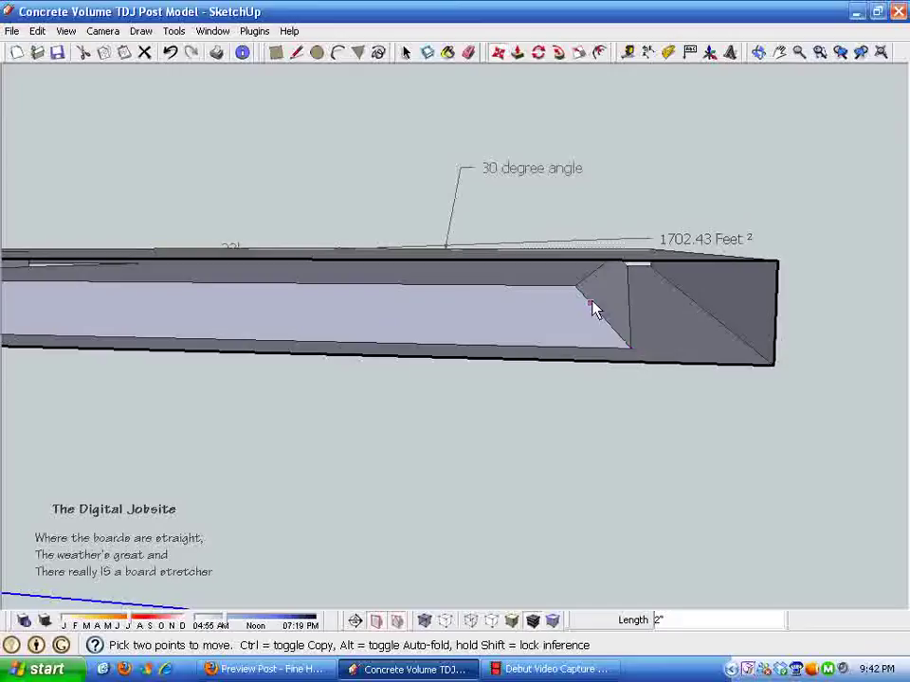
middle_click_drag(590, 303, 400, 554)
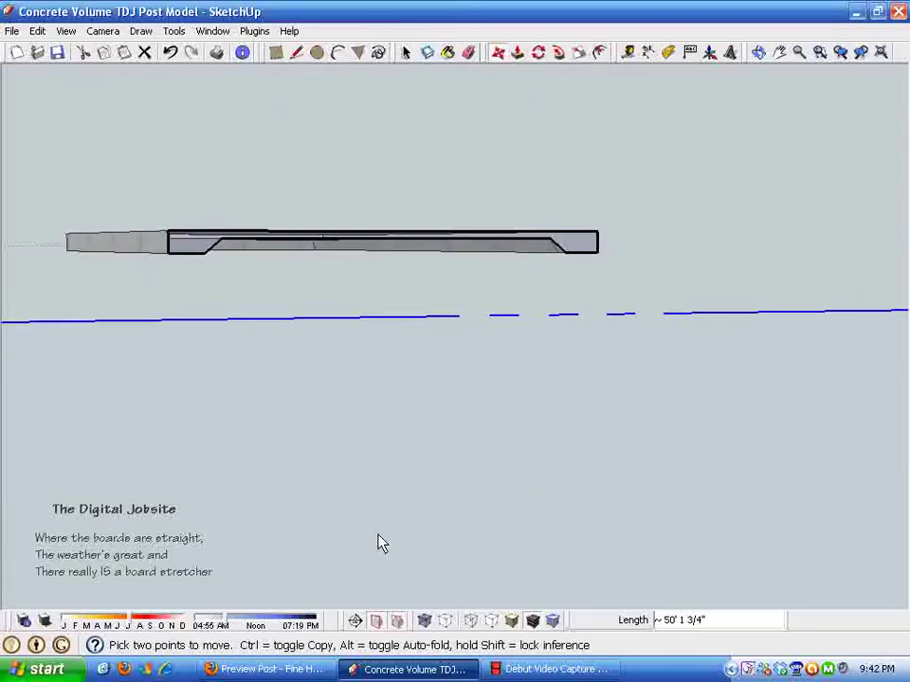
middle_click_drag(369, 547, 511, 341)
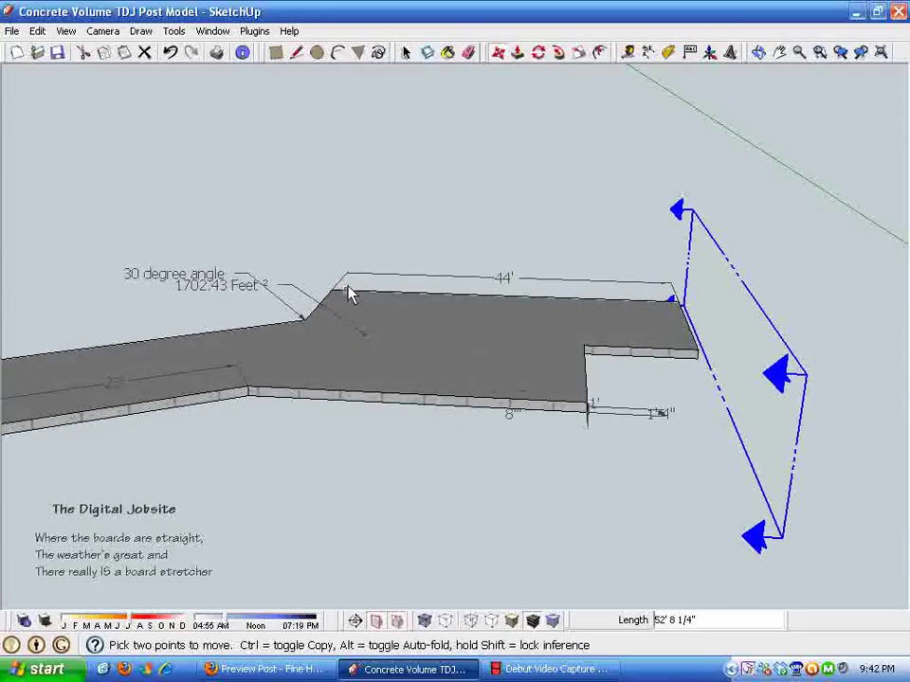
Delete the section plane at the slab's end
middle_click_drag(449, 421, 89, 404)
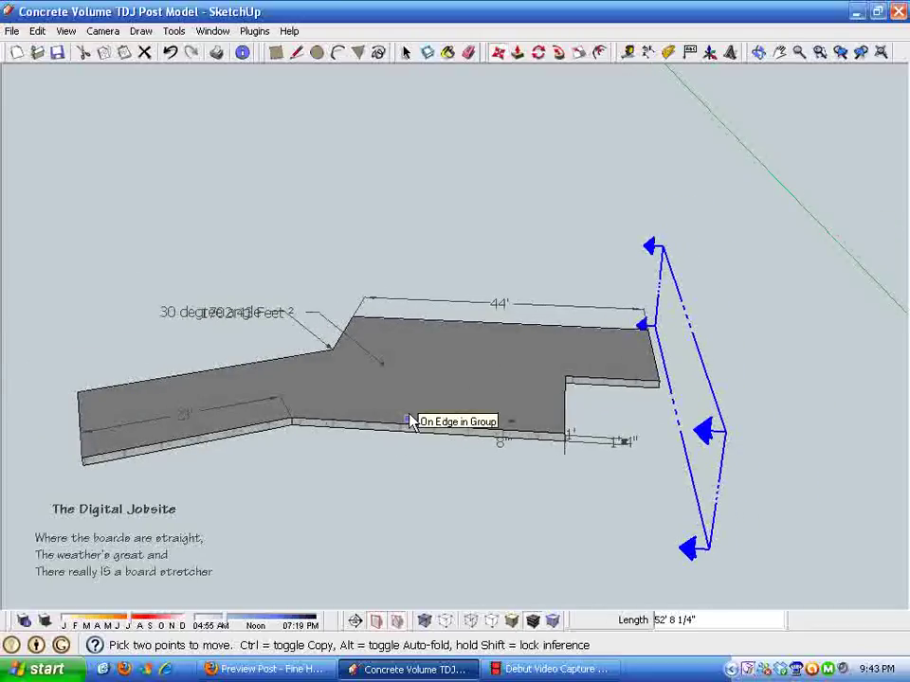
middle_click_drag(410, 421, 387, 396)
middle_click_drag(624, 469, 616, 470)
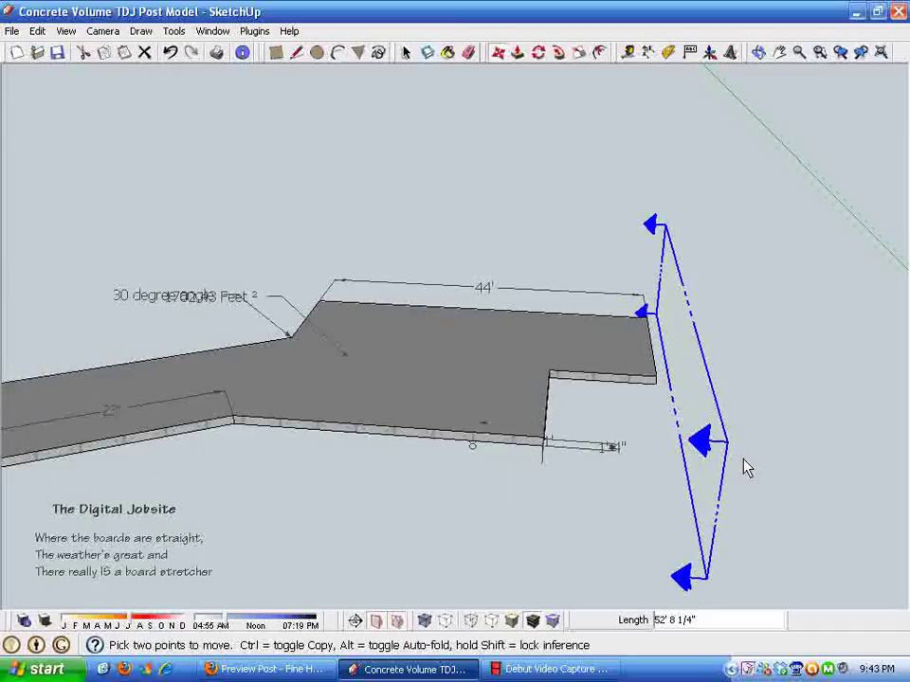
key("Delete")
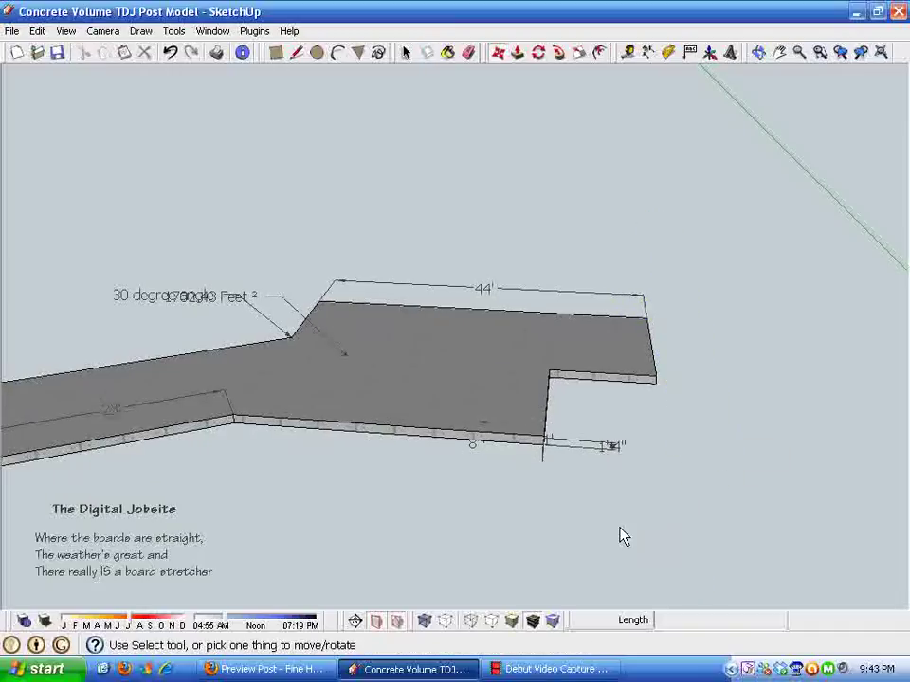
Select the slab group, read its concrete volume in Entity Info, and close the information window
middle_click_drag(569, 518, 561, 507)
key("space")
left_click(421, 382)
mouse_move(430, 369)
middle_mouse_down()
mouse_move(420, 421)
mouse_move(430, 455)
mouse_move(423, 352)
mouse_move(432, 353)
mouse_move(423, 321)
mouse_move(426, 366)
middle_mouse_up()
scroll(426, 366, "up", 2)
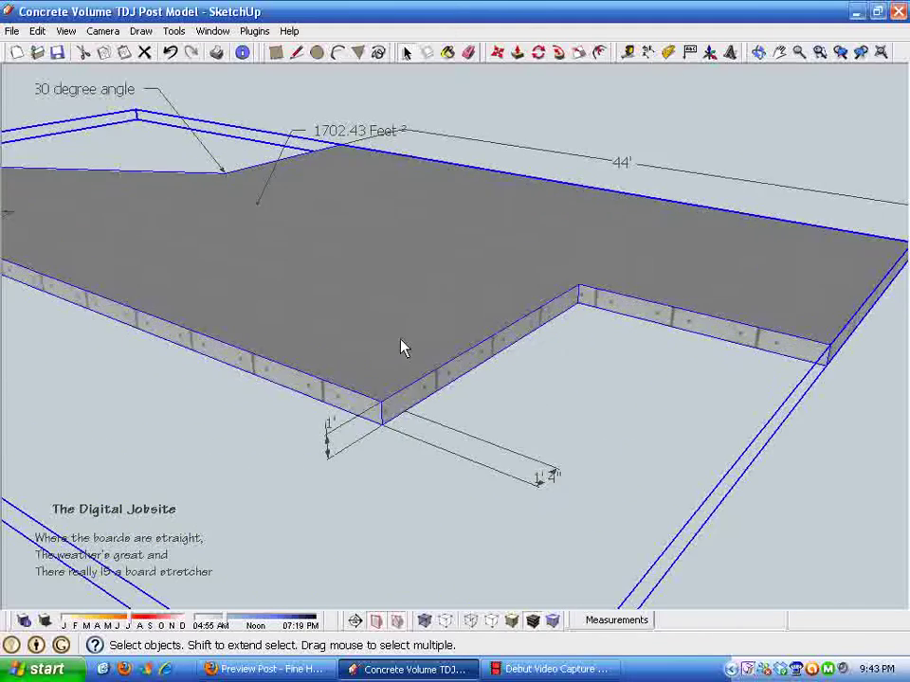
scroll(425, 341, "up", 2)
middle_click_drag(424, 340, 363, 336)
right_click(414, 313)
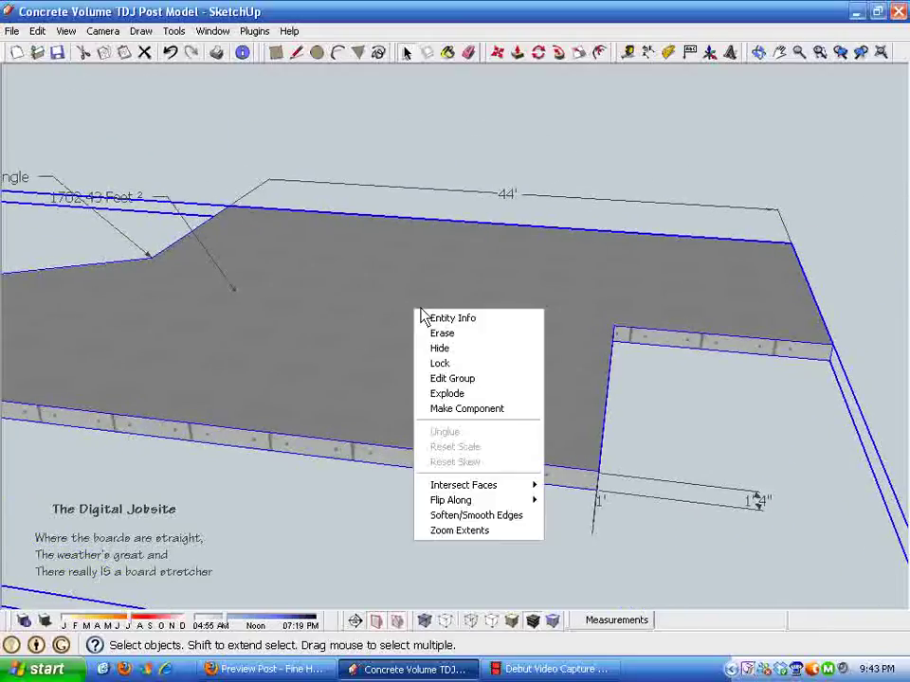
left_click(428, 316)
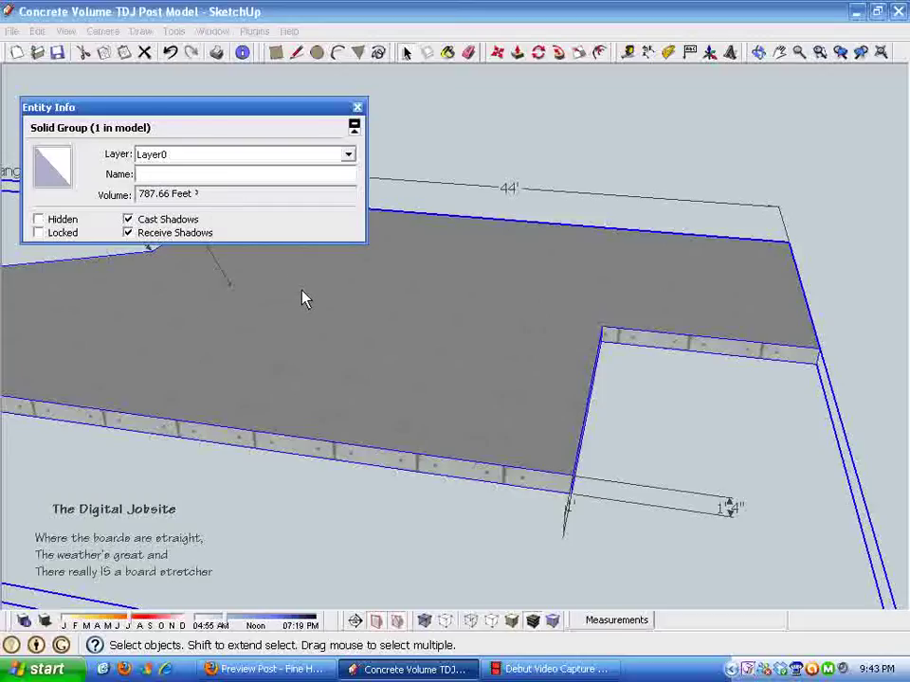
left_click(357, 107)
Hide the entire slab together with its dimensions and labels
middle_click_drag(652, 215, 97, 131)
left_click_drag(97, 131, 715, 518)
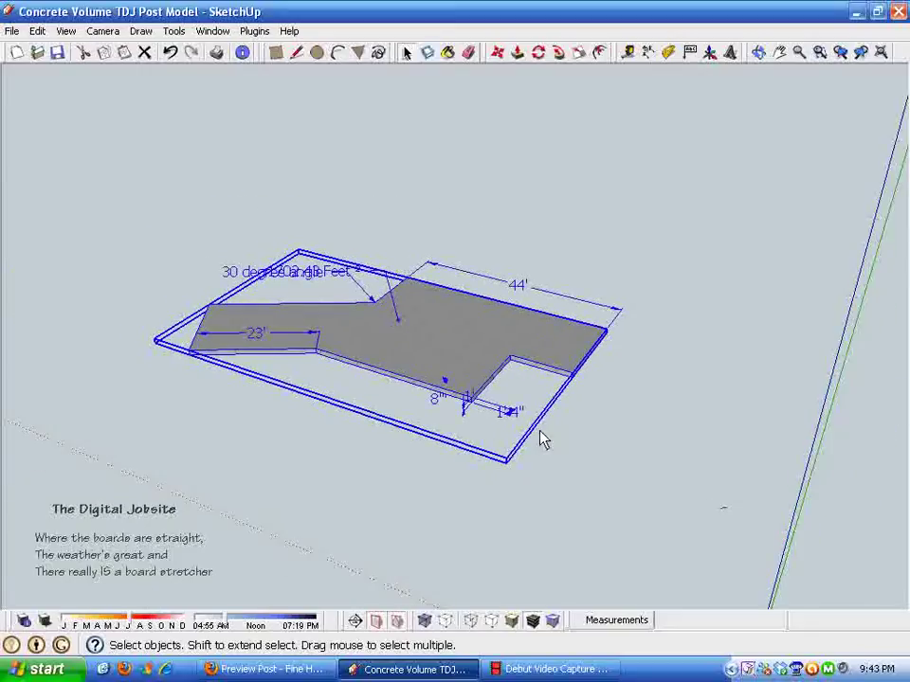
middle_click_drag(482, 420, 408, 345)
right_click(410, 347)
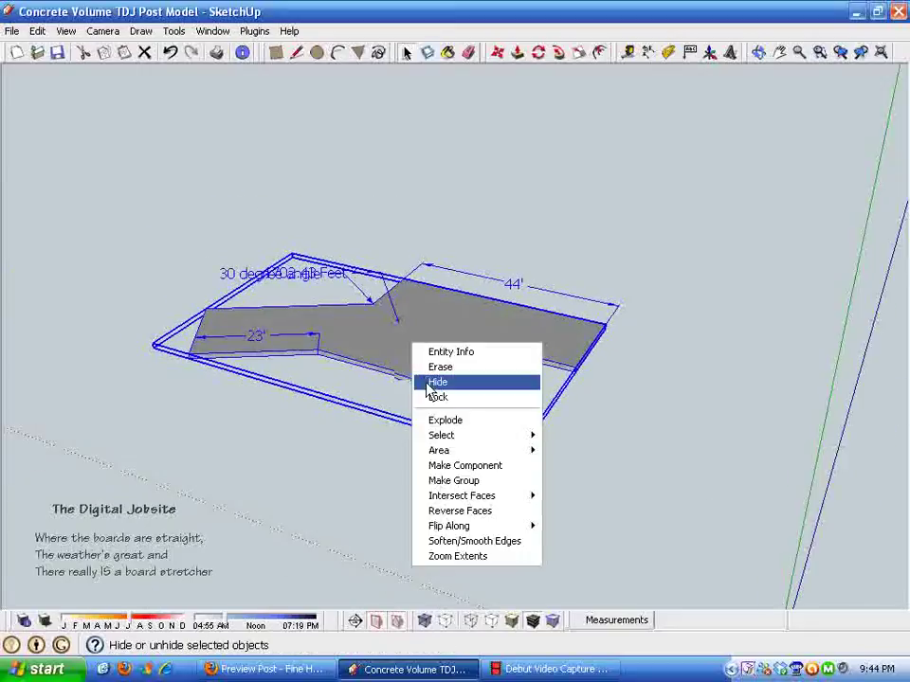
left_click(436, 383)
Draw the first edge of a new slab outline along the red axis in the emptied model space
middle_click_drag(432, 383, 308, 396)
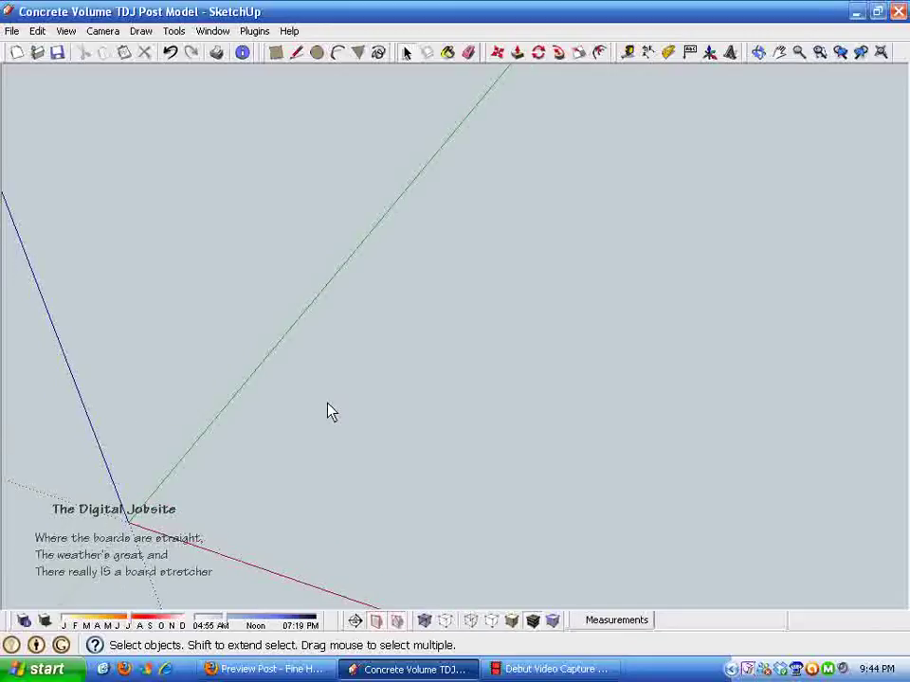
left_click(303, 57)
mouse_move(474, 423)
middle_mouse_down()
mouse_move(394, 424)
mouse_move(447, 375)
mouse_move(489, 394)
mouse_move(402, 394)
mouse_move(554, 396)
mouse_move(518, 423)
mouse_move(444, 410)
mouse_move(520, 429)
mouse_move(465, 392)
middle_mouse_up()
left_click(442, 392)
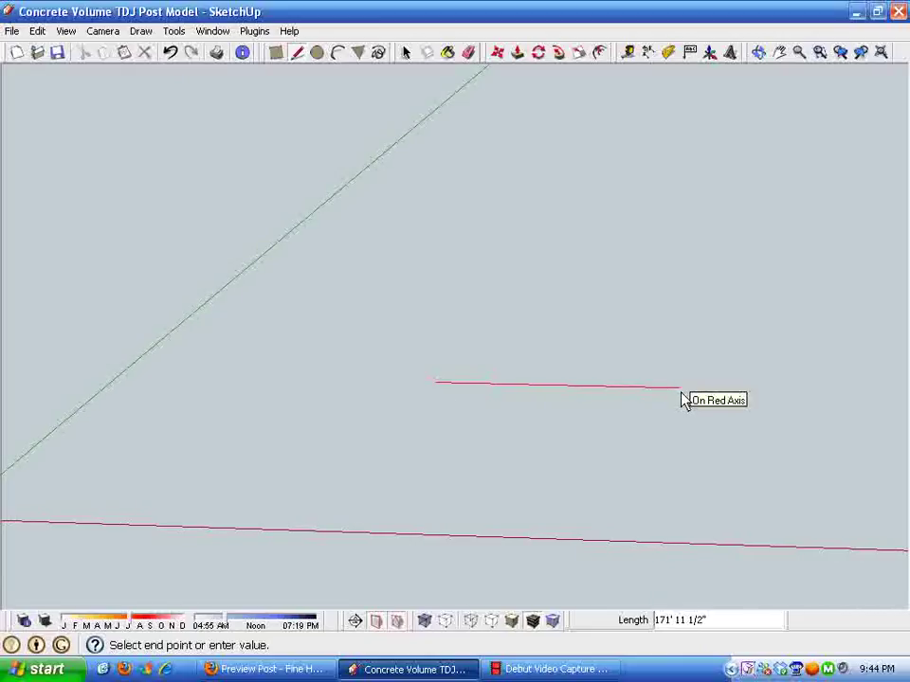
type("26")
key("Return")
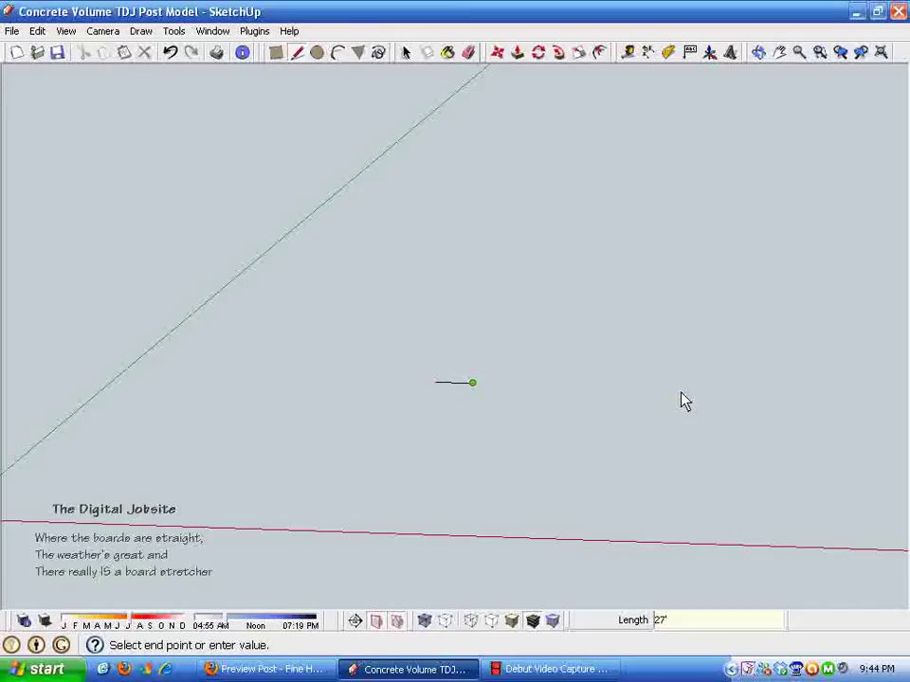
Continue the outline with an edge along the green axis, an 11' edge along red and a 14' edge along green
left_click(880, 52)
scroll(527, 466, "down", 3)
scroll(642, 425, "up", 2)
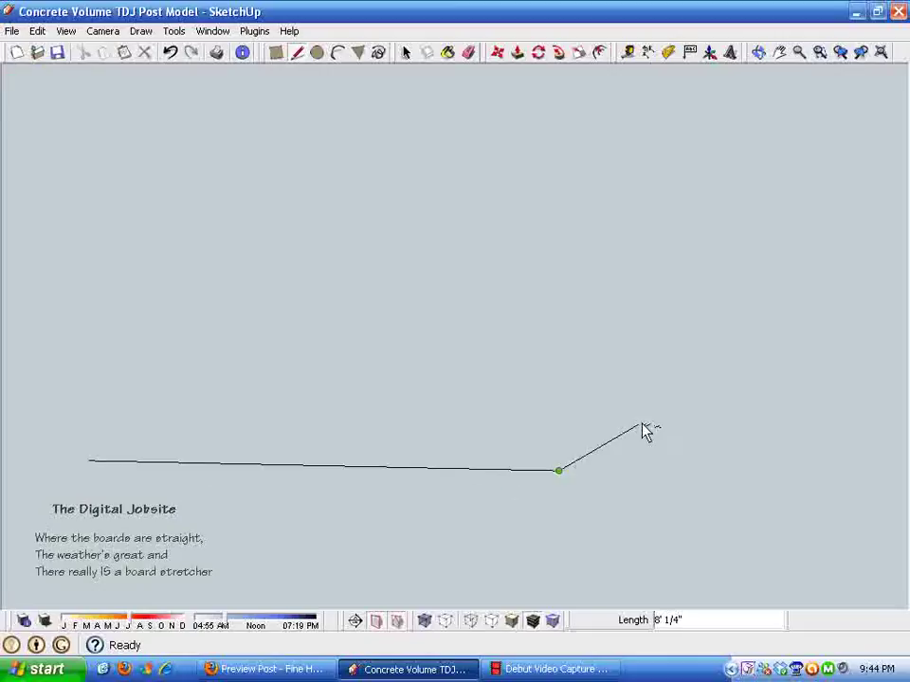
left_click(550, 360)
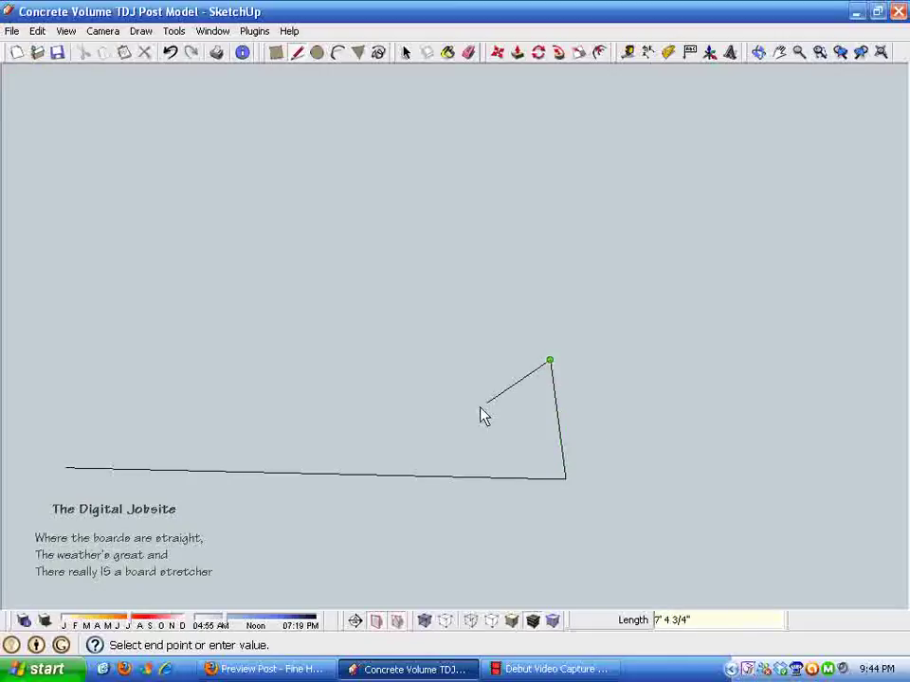
type("11'")
key("Return")
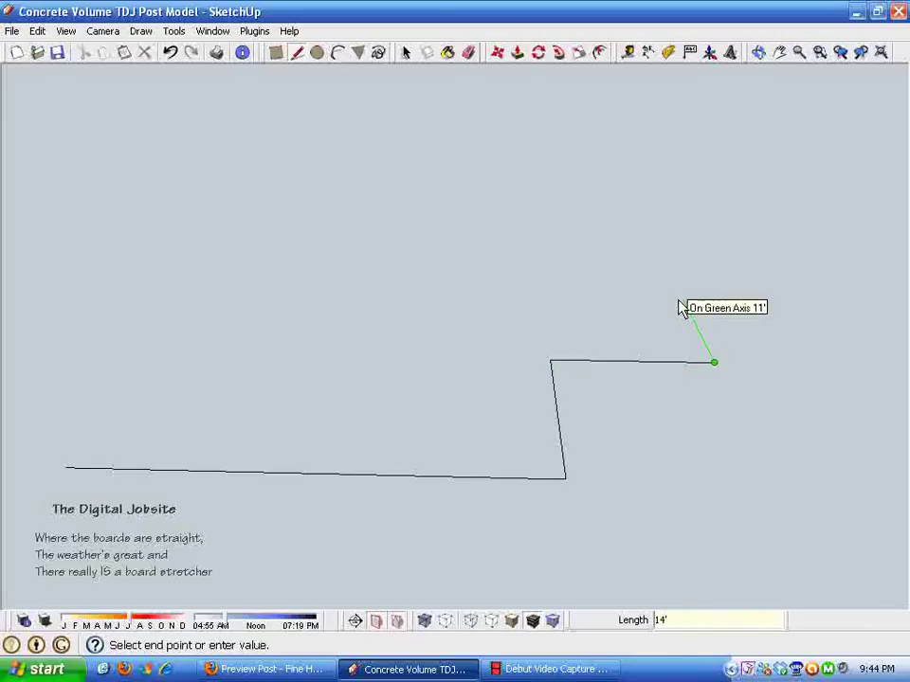
key("Return")
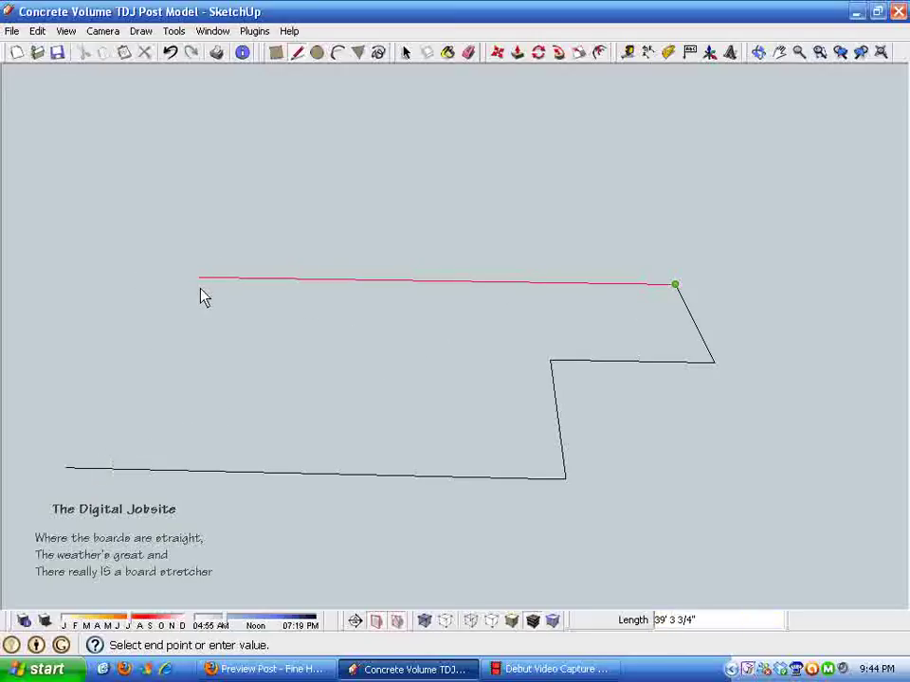
Draw the long back edge along the red axis, aligned with the first edge's start, and a short return edge along the green axis
key("shift")
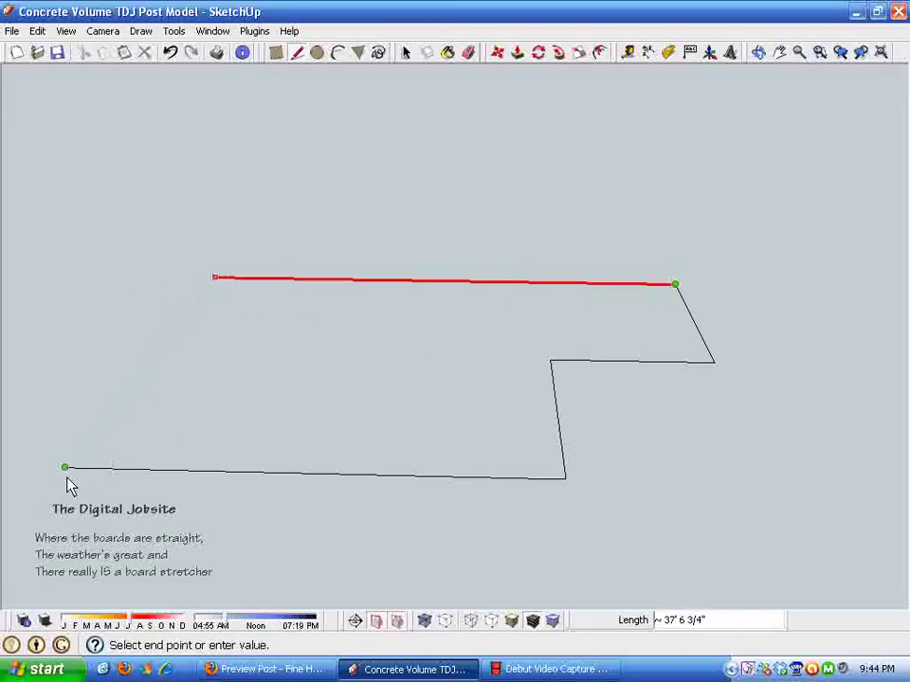
type("38'")
key("Return")
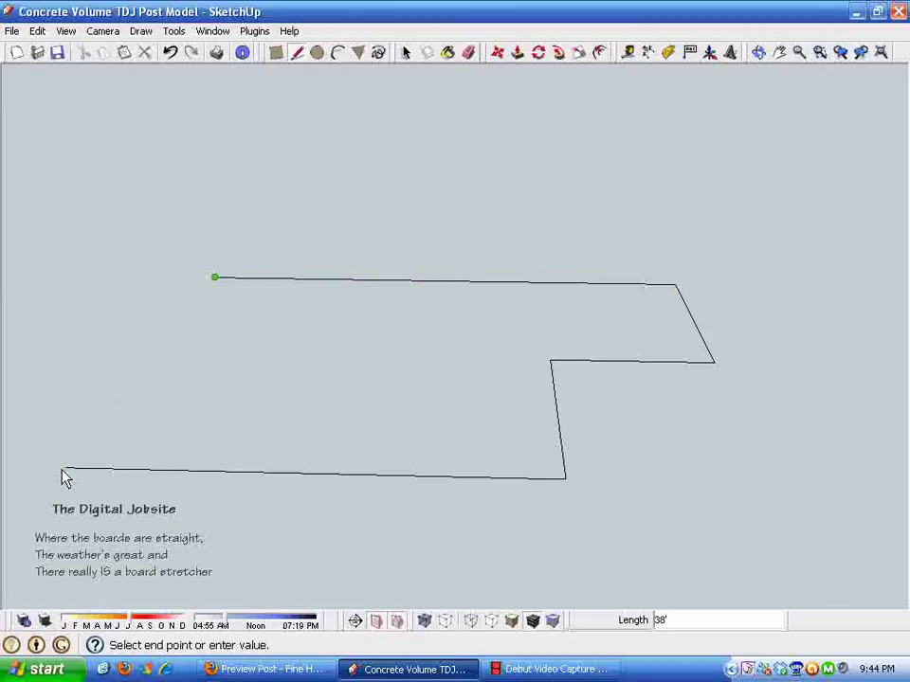
left_click(168, 332)
key("space")
Create an angled protractor guide line through the open start point of the outline's first edge, measured from the red axis
scroll(503, 341, "down", 2)
left_click(668, 52)
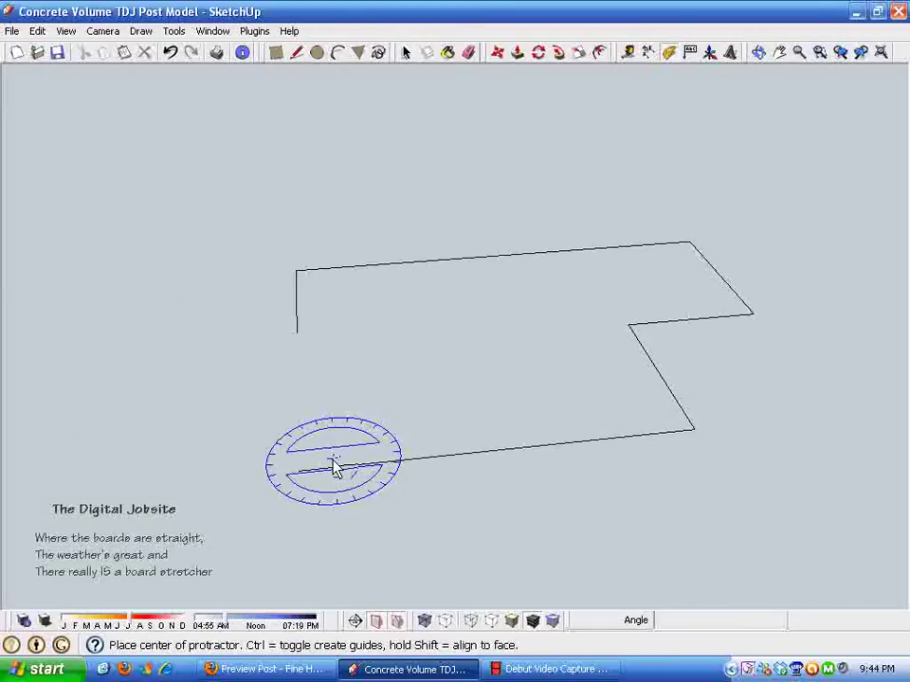
middle_click_drag(299, 474, 324, 418)
left_click(314, 406)
left_click(99, 404)
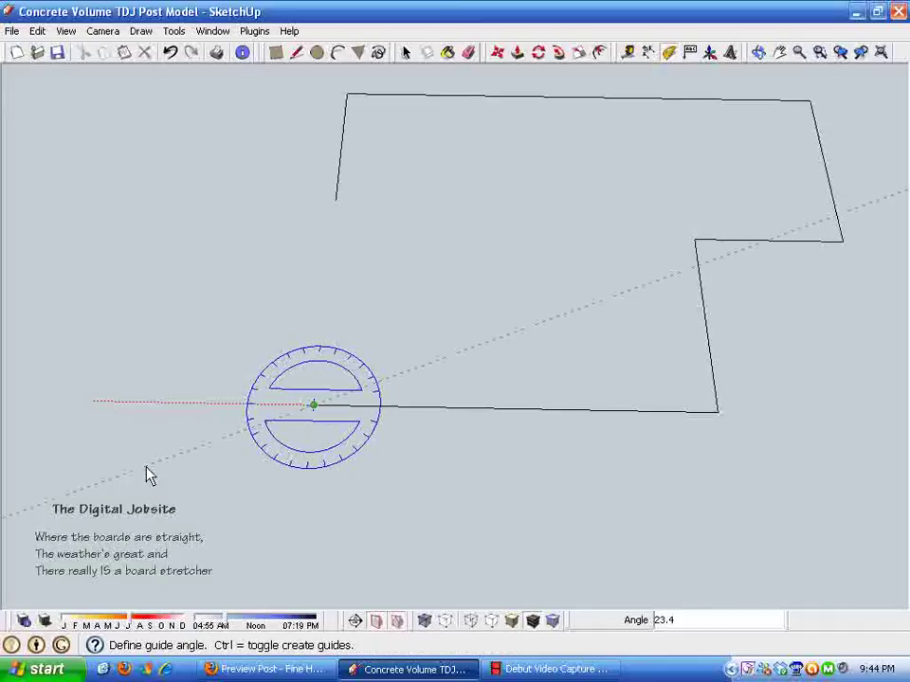
left_click(221, 455)
key("space")
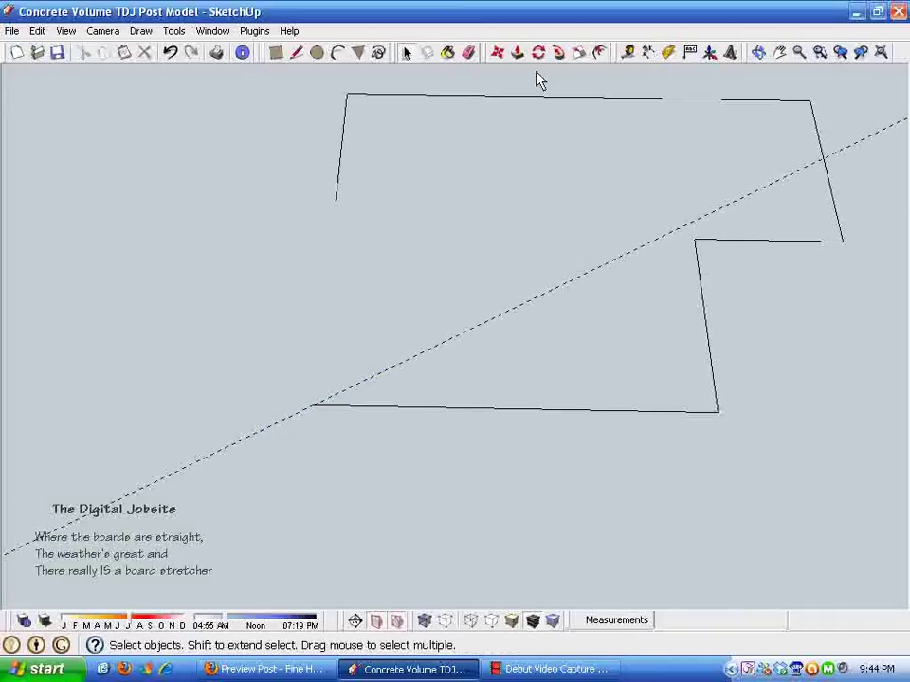
Try to draw a 26' edge from the start of the outline's first edge, in line with the angled guide
left_click(296, 53)
middle_click_drag(365, 389, 352, 367)
left_click(353, 350)
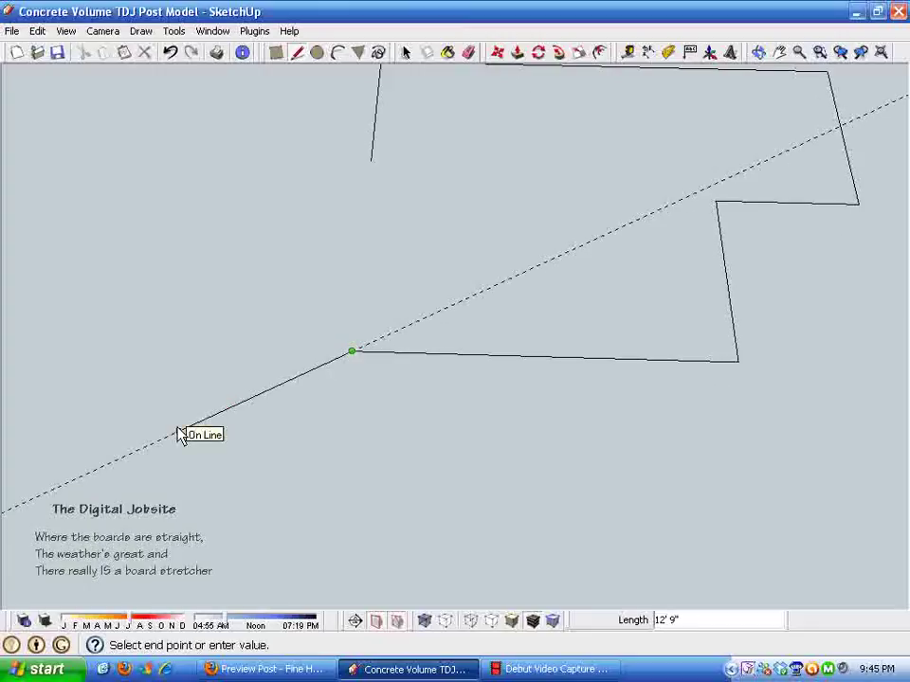
type("26")
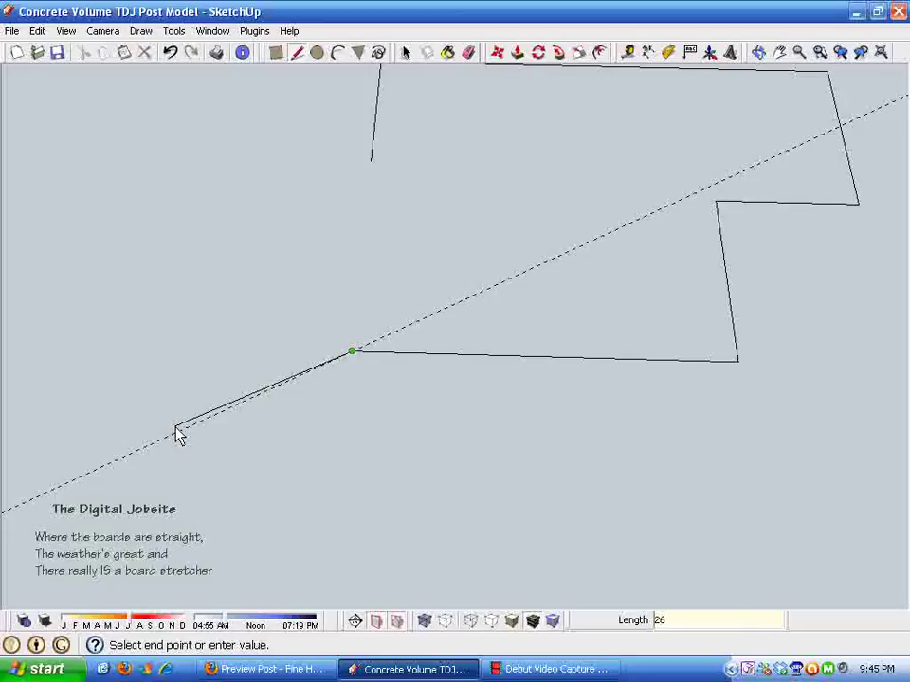
type("'")
key("Return")
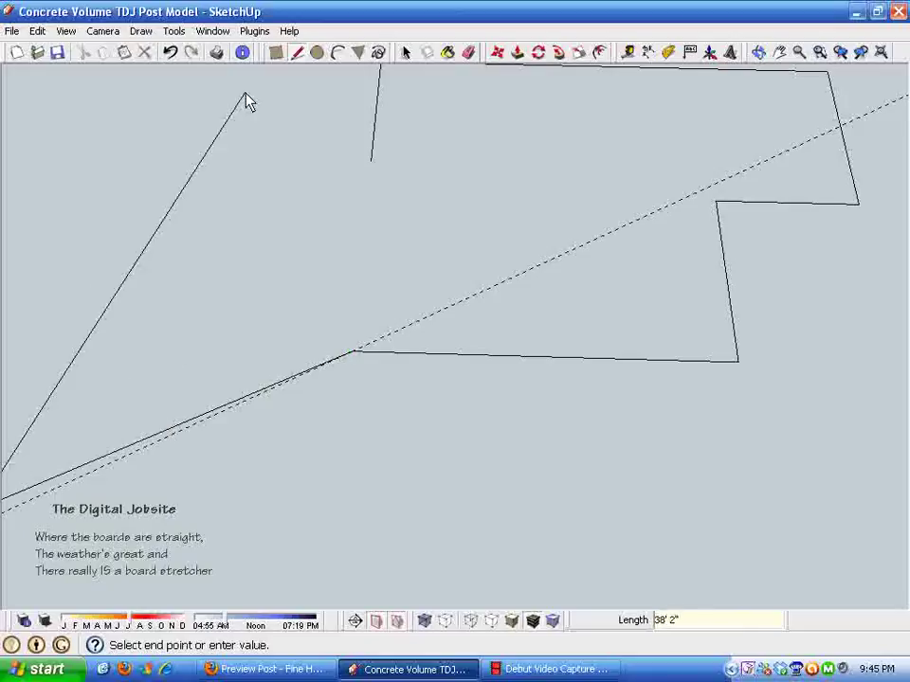
left_click(170, 53)
Draw a 21' edge along the angled guide, away from the outline, from the start point of its first edge
left_click(353, 350)
middle_click_drag(398, 363, 371, 328)
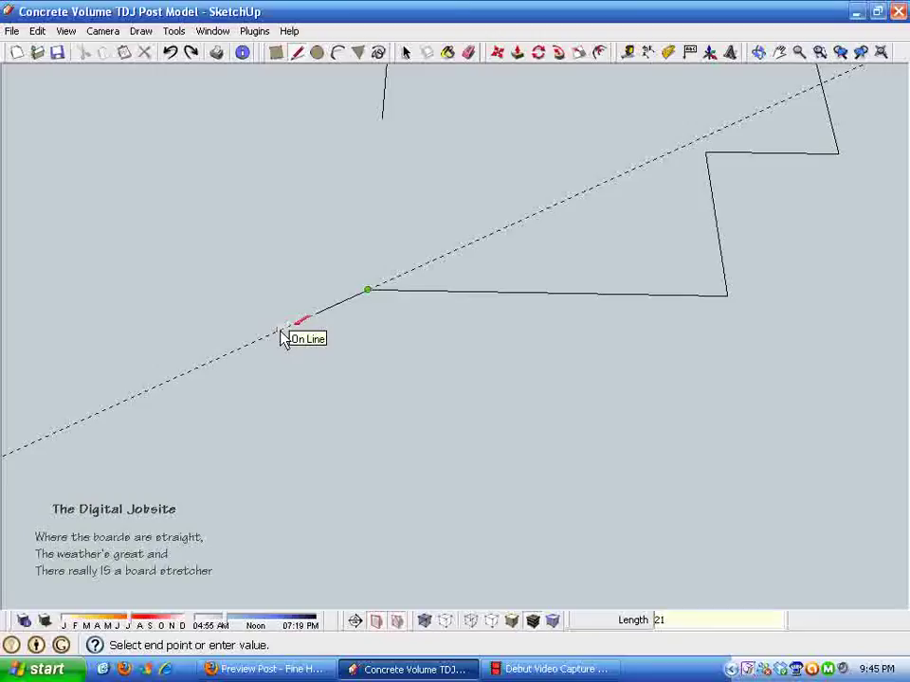
key("Return")
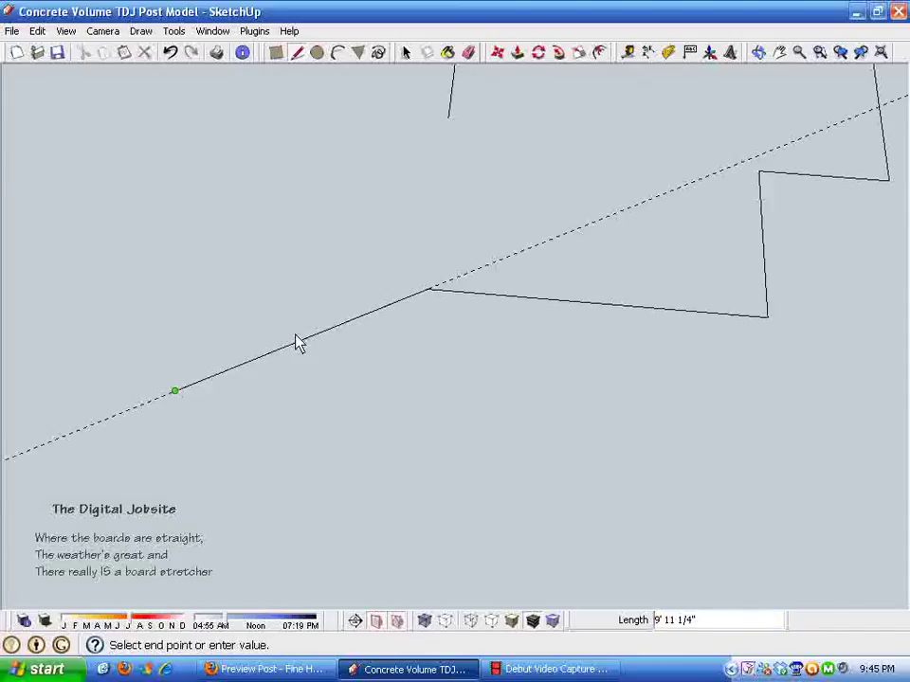
Try to draw a perpendicular edge freehand from the far end of the 21' edge
middle_click_drag(306, 345, 304, 361)
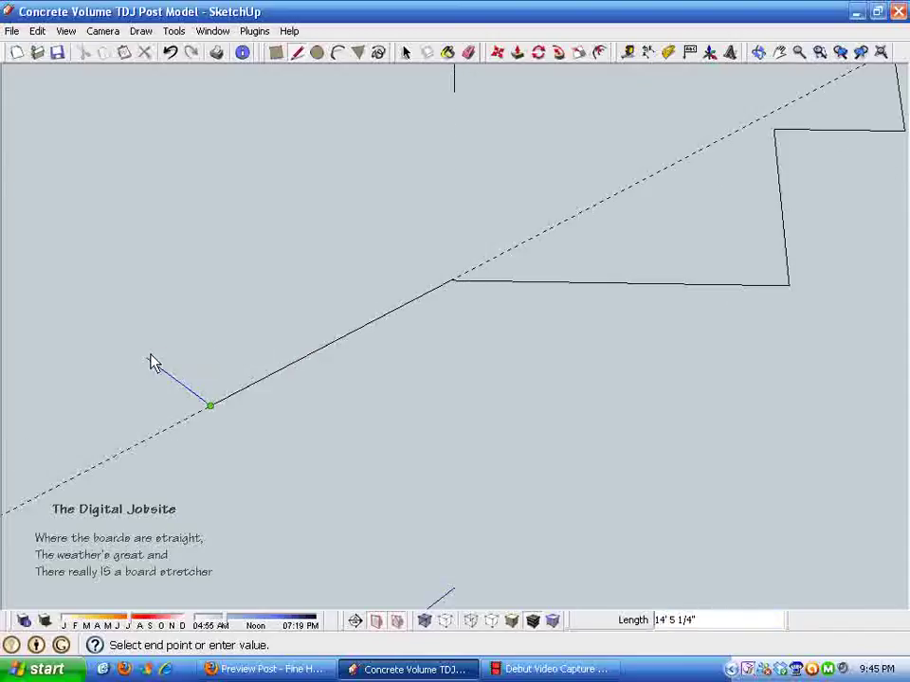
middle_click_drag(155, 361, 187, 315)
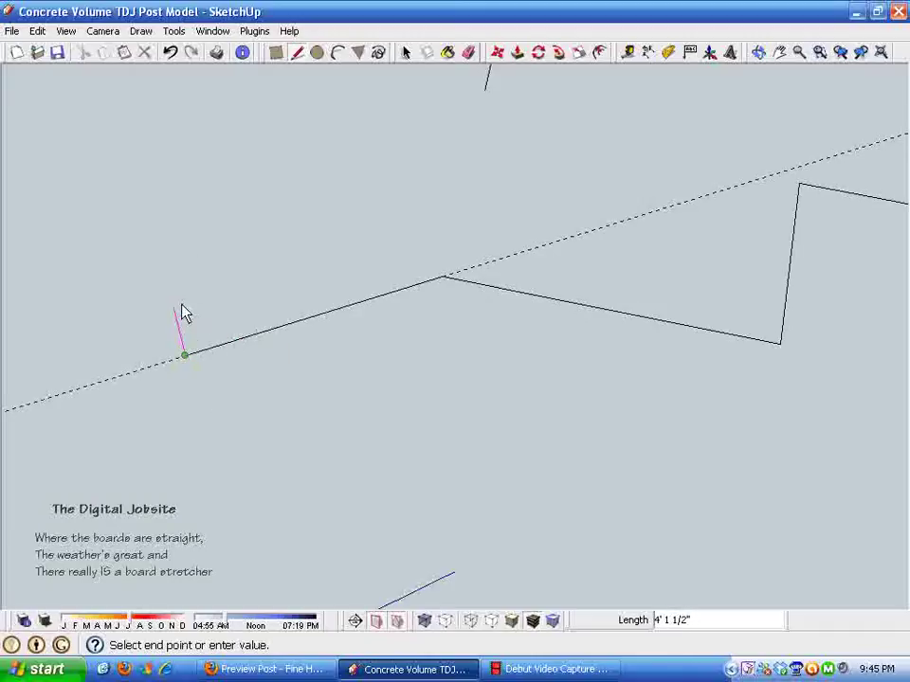
left_click(174, 308)
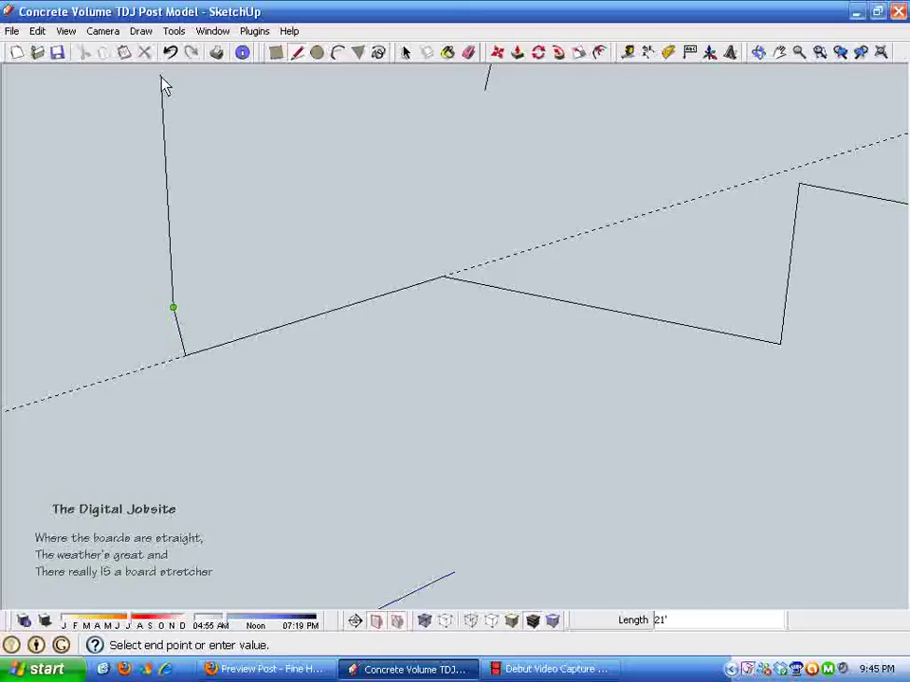
key("ctrl+z")
left_click(188, 363)
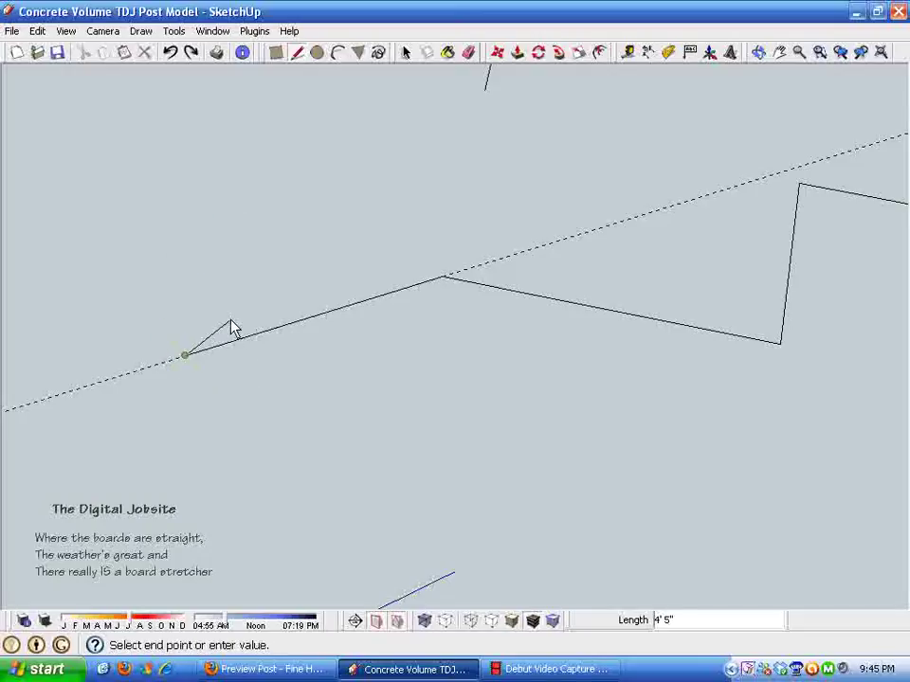
middle_click_drag(199, 318, 274, 300)
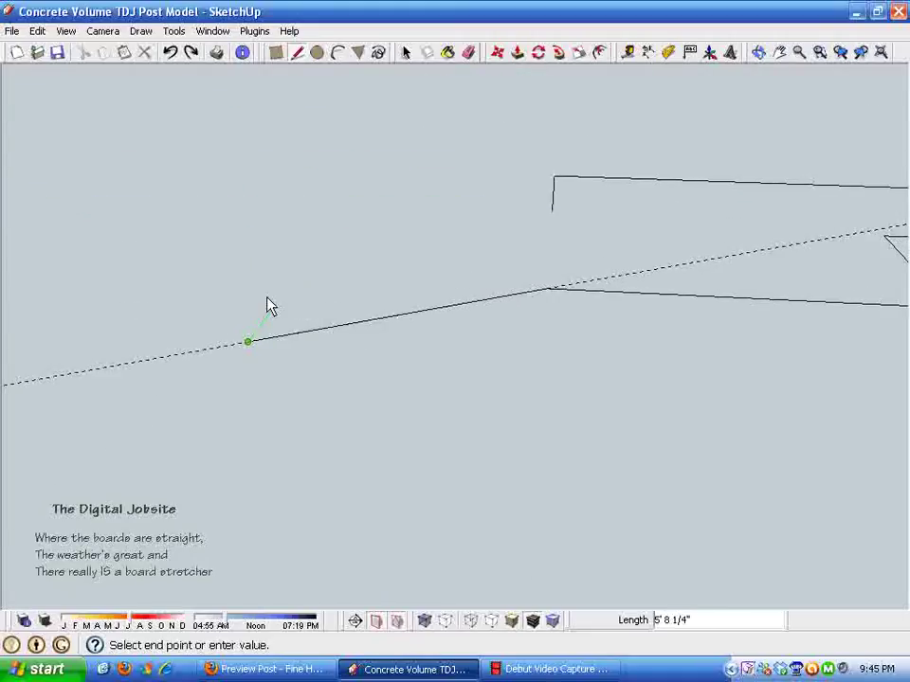
middle_click_drag(266, 290, 262, 296)
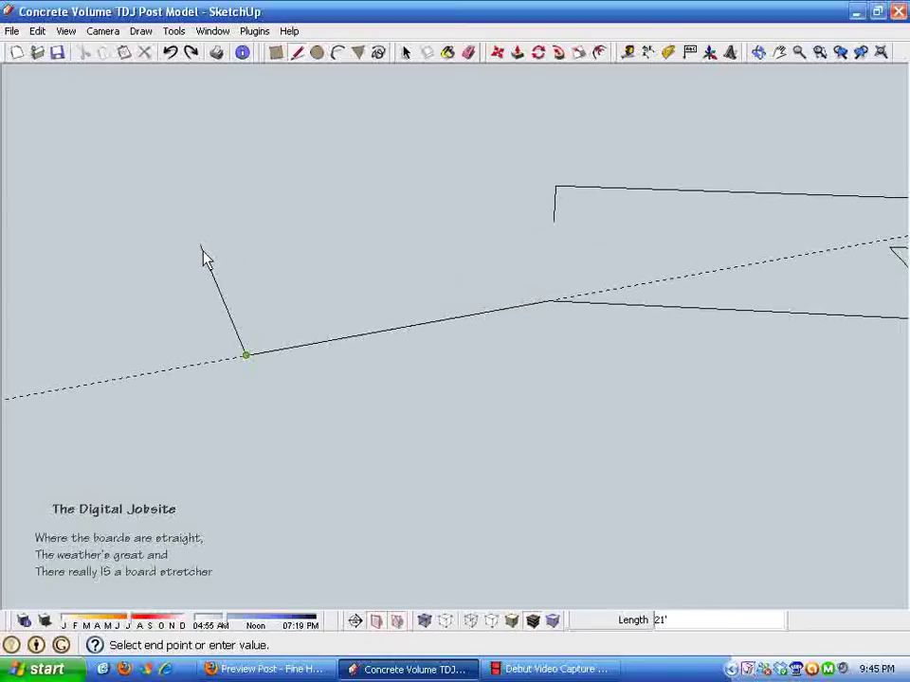
middle_click_drag(210, 283, 211, 253)
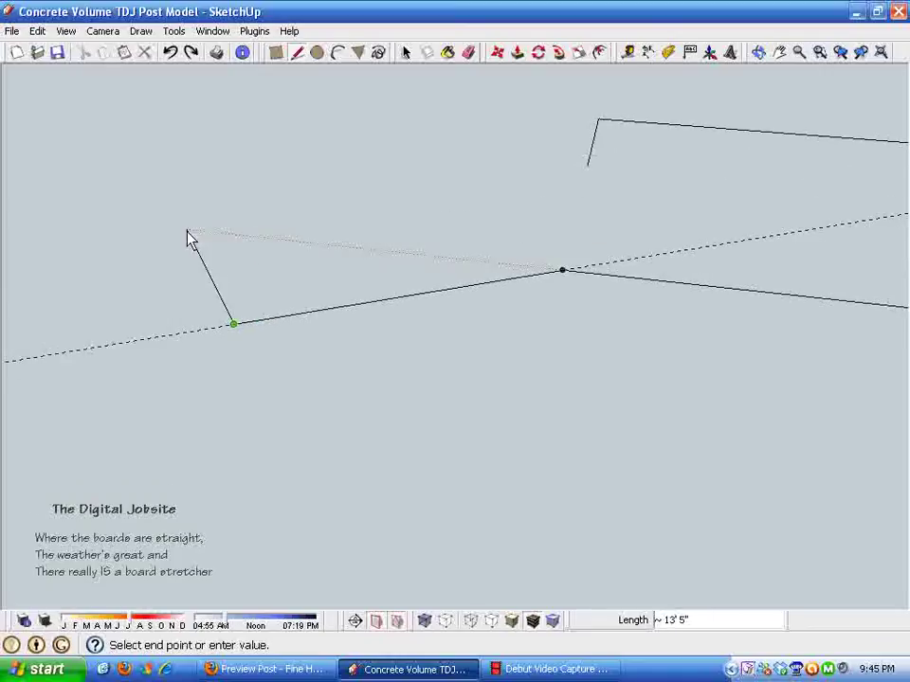
key("space")
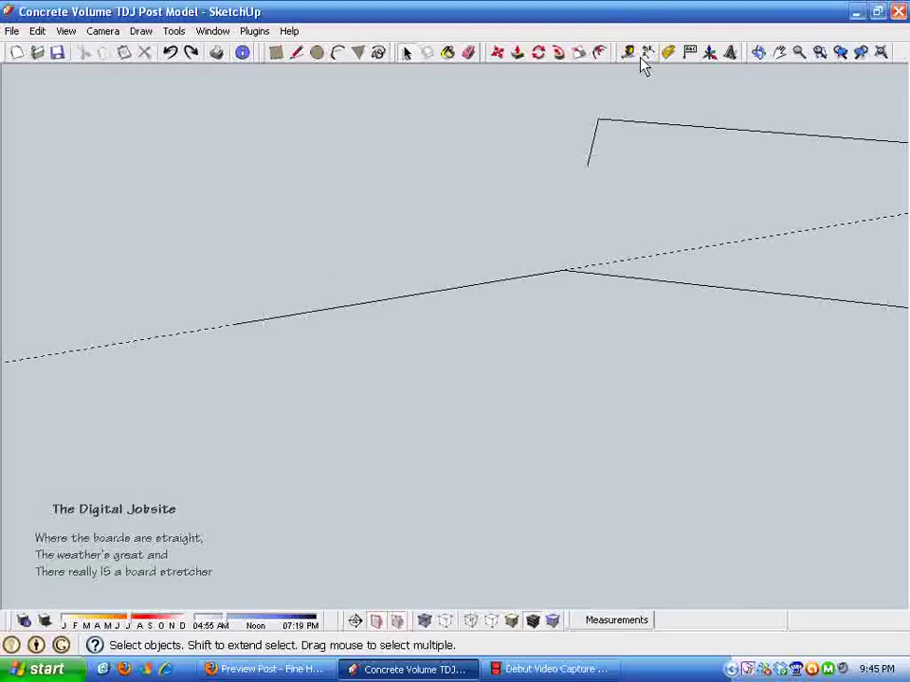
Create a protractor guide at 90° to the 21' edge through its far end
left_click(668, 53)
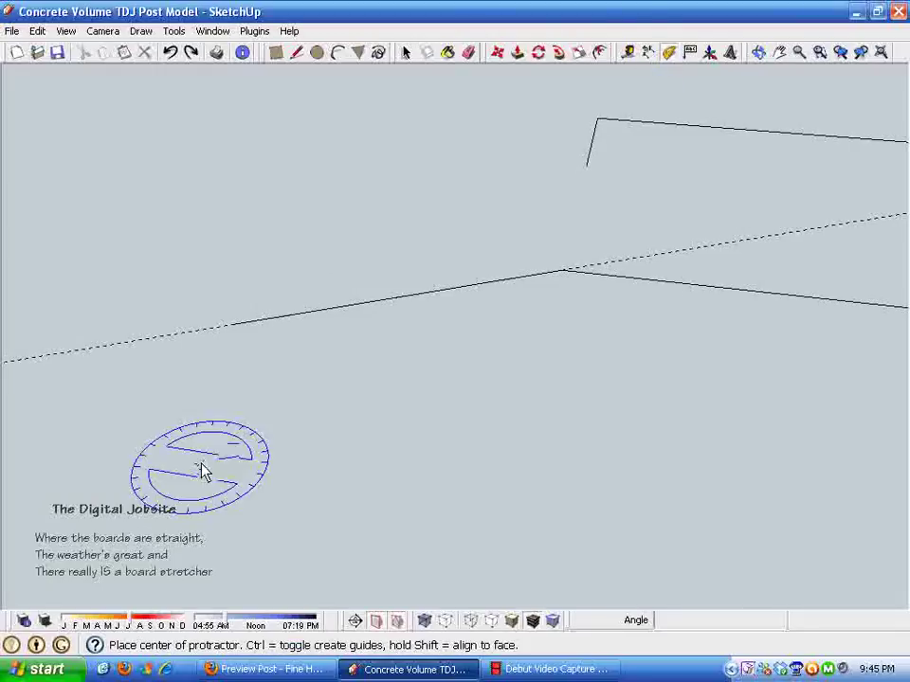
left_click(233, 325)
left_click(351, 305)
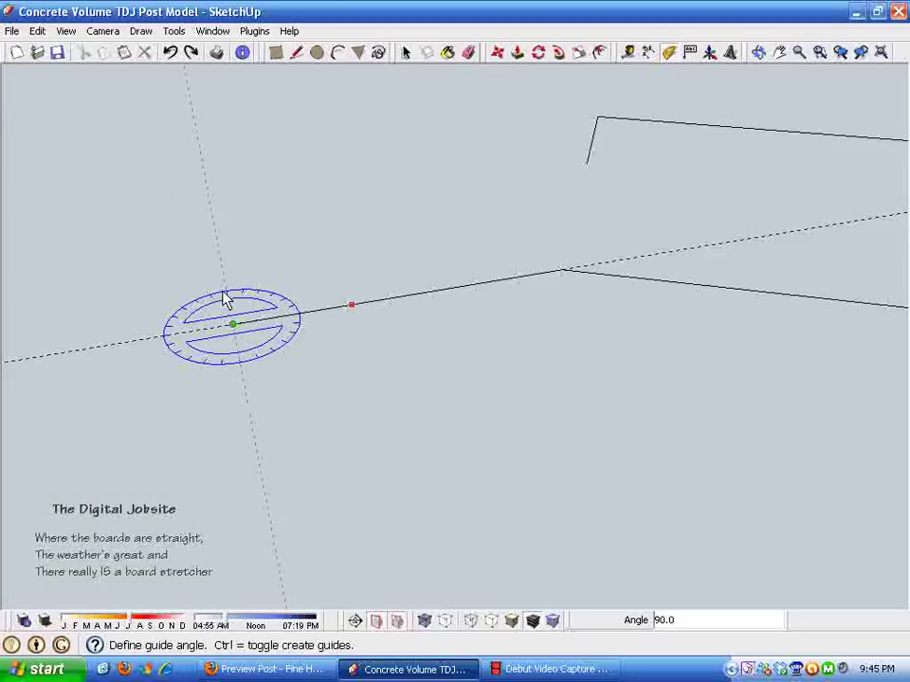
left_click(225, 299)
key("space")
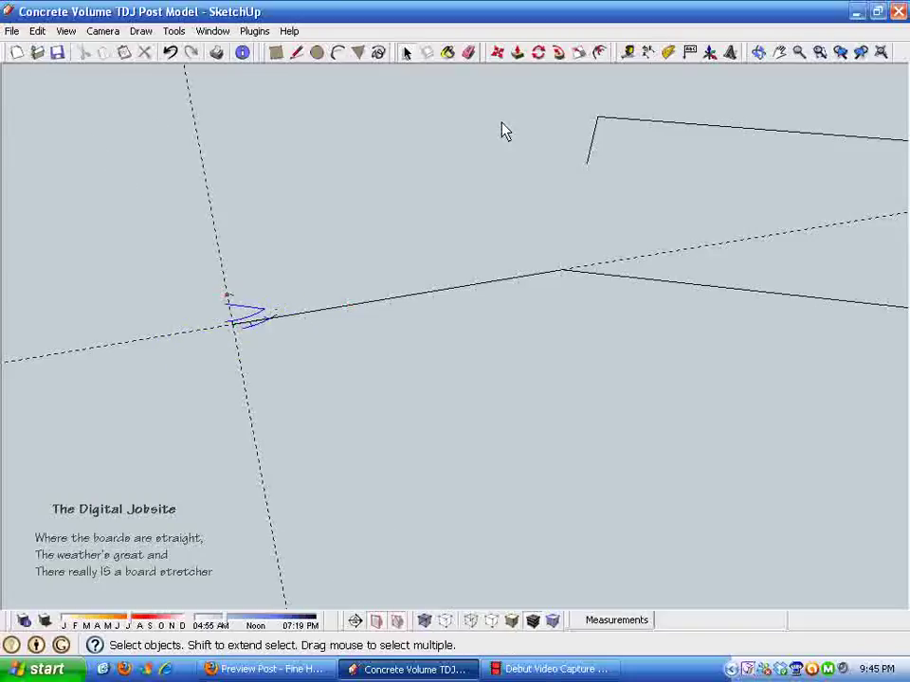
Try to draw an edge along the perpendicular guide and connect it to the short return edge
left_click(302, 52)
left_click(234, 324)
middle_click_drag(241, 326, 278, 245)
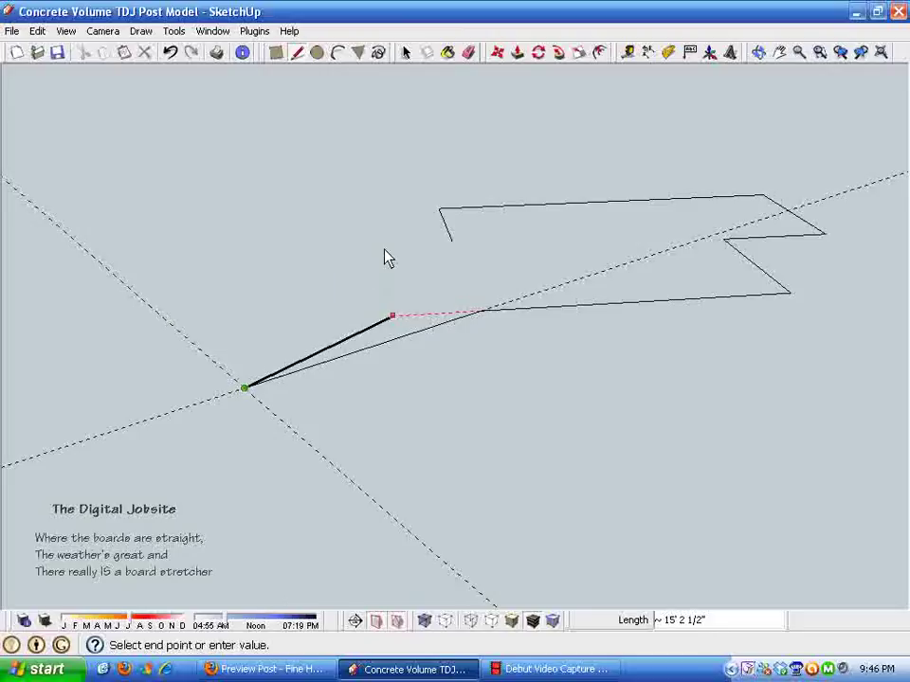
left_click(135, 294)
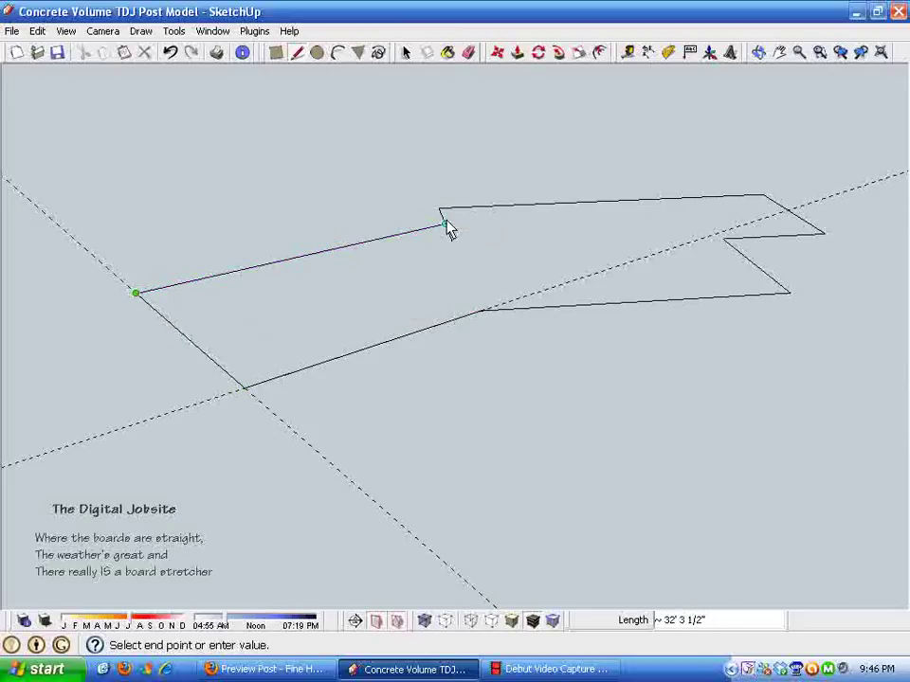
middle_click_drag(443, 224, 496, 299)
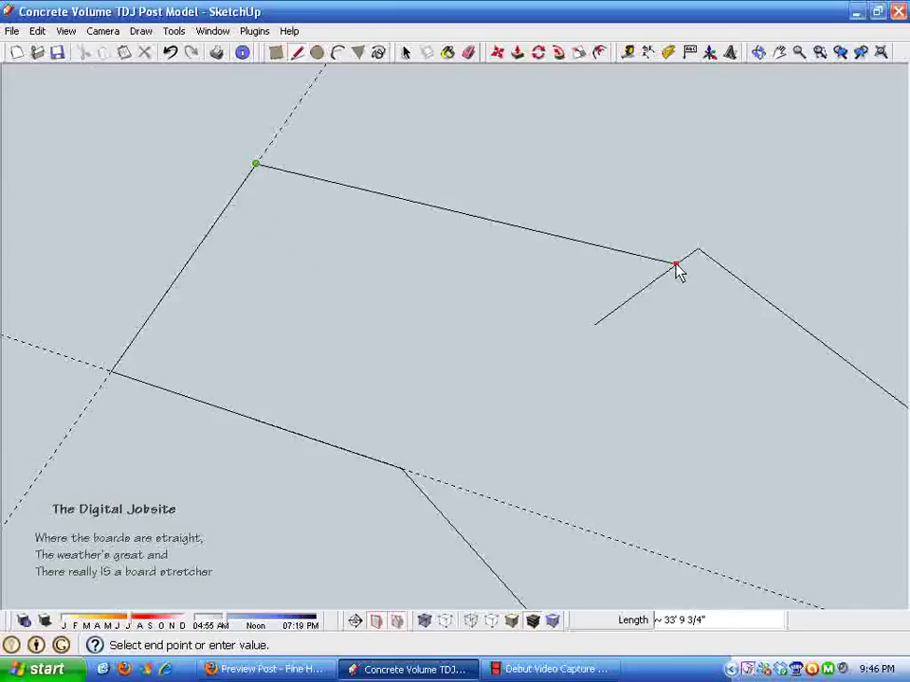
middle_click_drag(676, 264, 677, 265)
key("Escape")
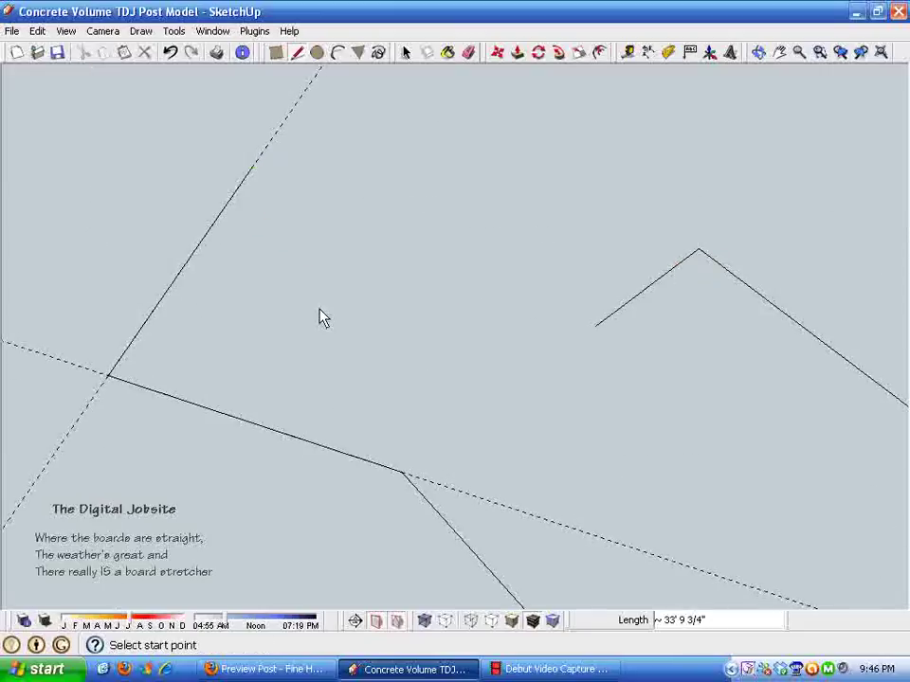
Undo the edge drawn along the perpendicular guide
left_click(470, 54)
key("space")
left_click(202, 244)
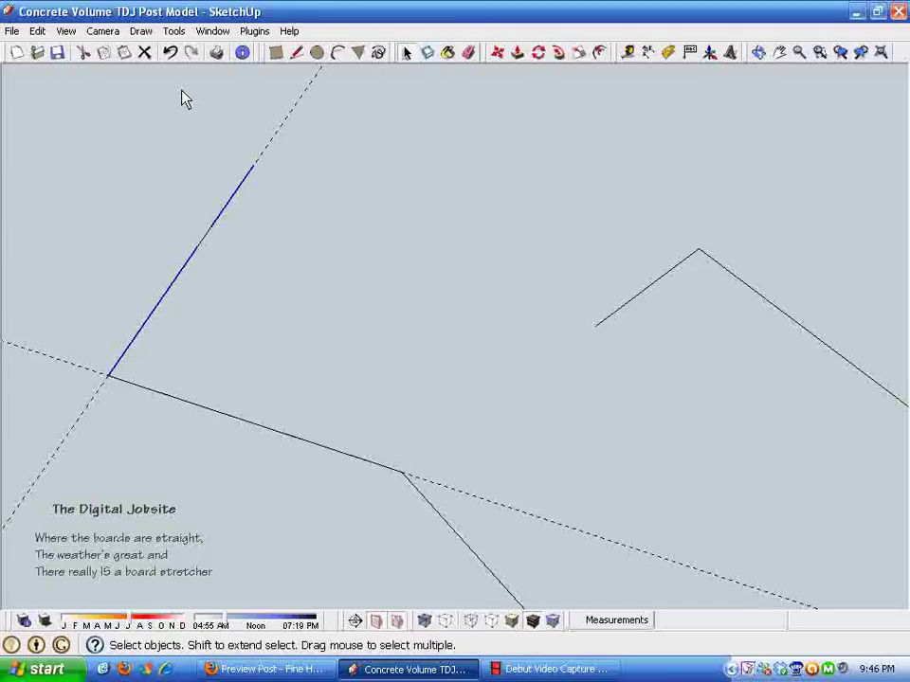
left_click(170, 53)
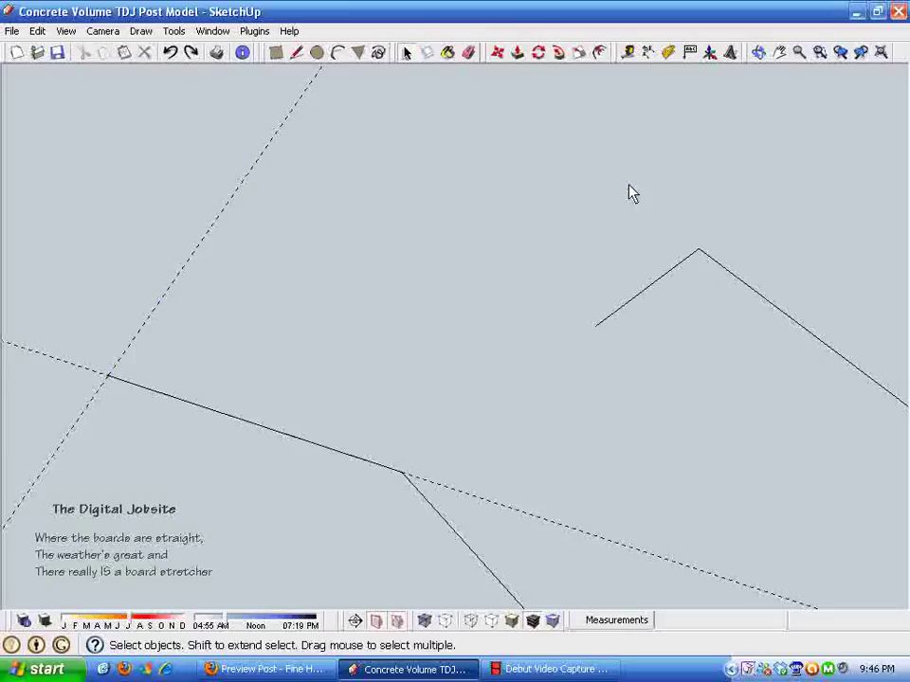
Add a Tape Measure guide parallel to the angled guide, passing through the open end of the short return edge
left_click(629, 54)
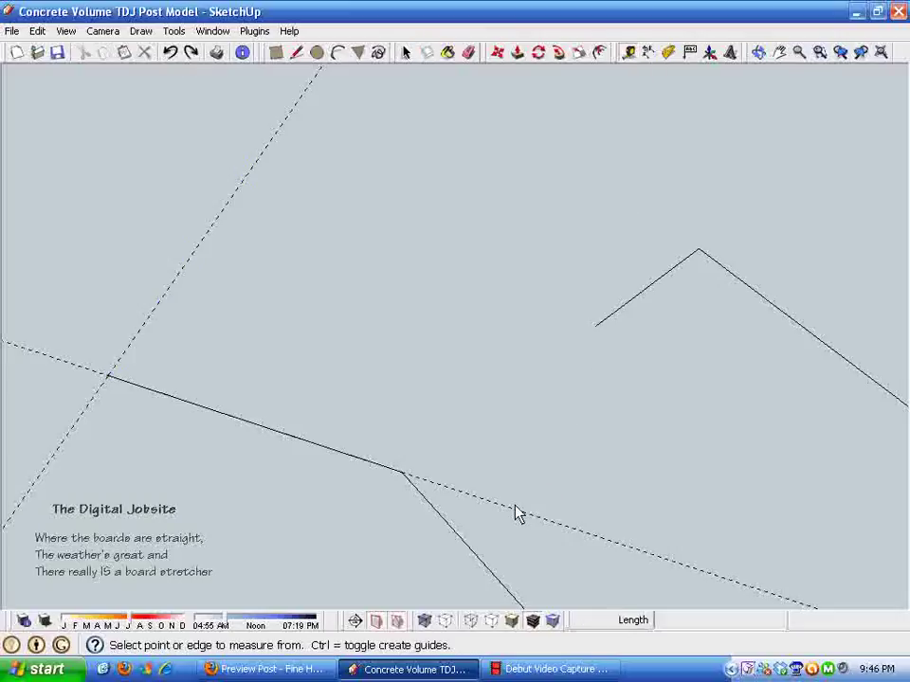
left_click(516, 512)
left_click(596, 326)
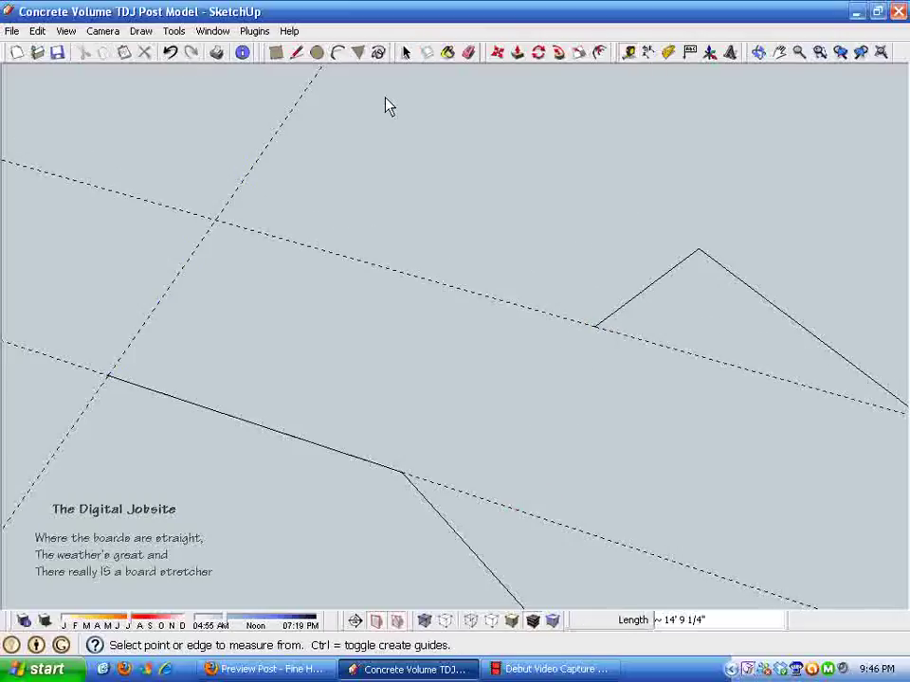
Close the outline with an edge up to the guides' intersection and another from there to the short return edge's open end
left_click(296, 53)
left_click(110, 376)
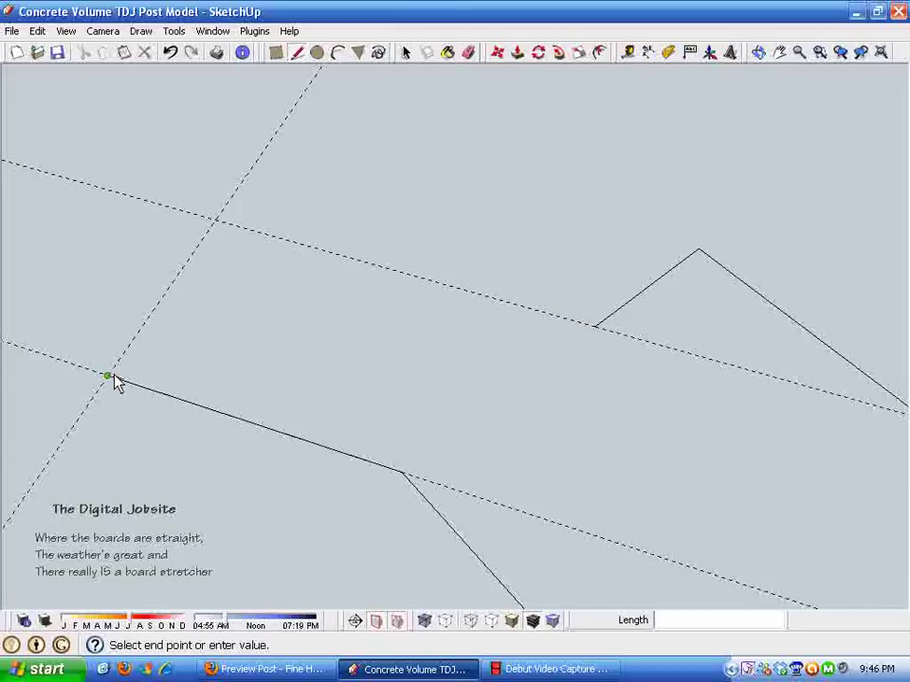
left_click(217, 220)
left_click(591, 330)
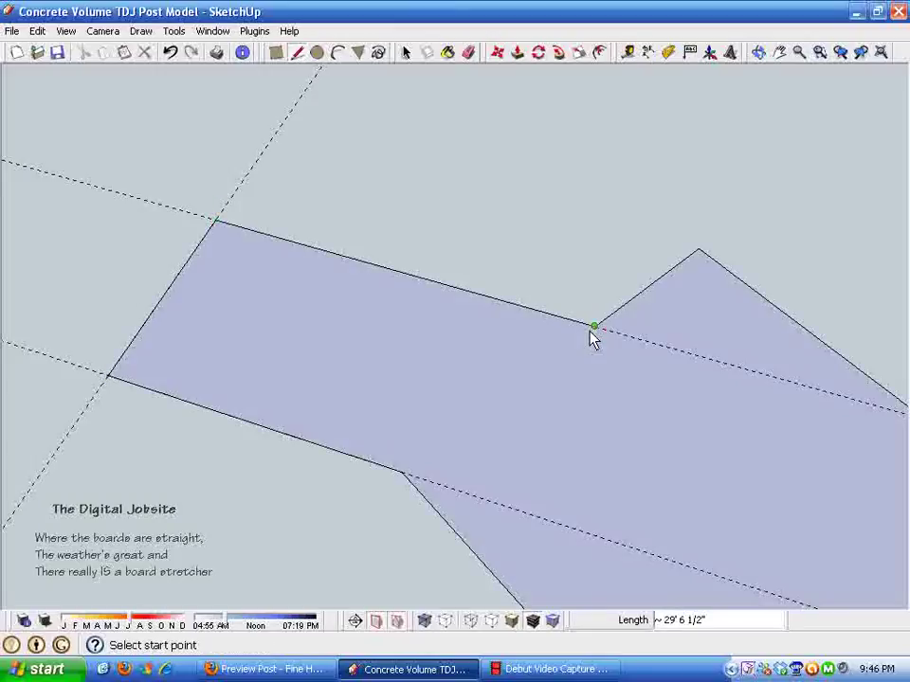
Erase the three construction guides around the closed slab outline
middle_click_drag(593, 330, 446, 277)
key("space")
left_click(467, 54)
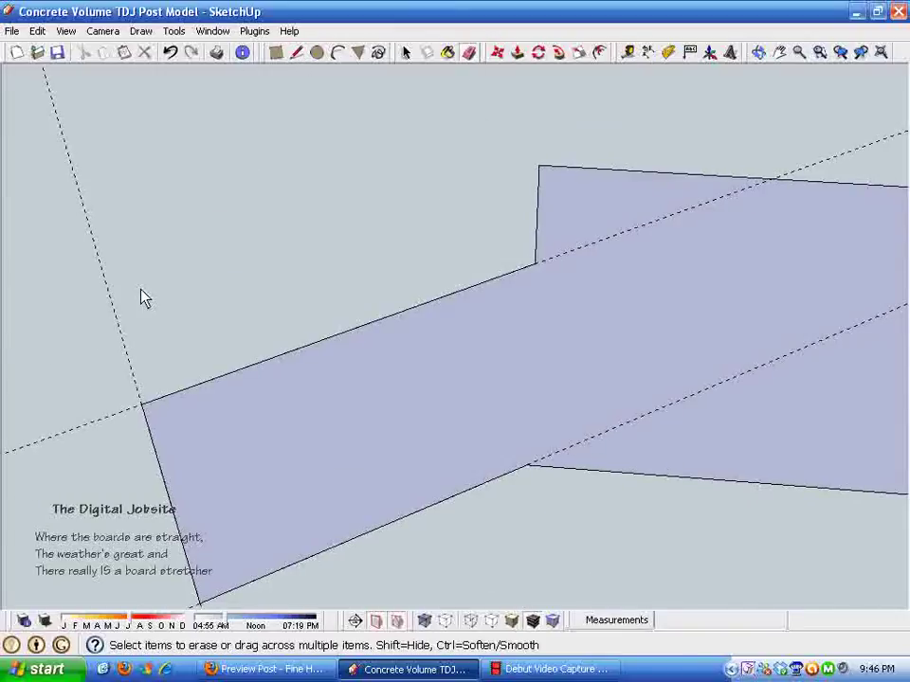
left_click(47, 463)
middle_click_drag(140, 275, 789, 356)
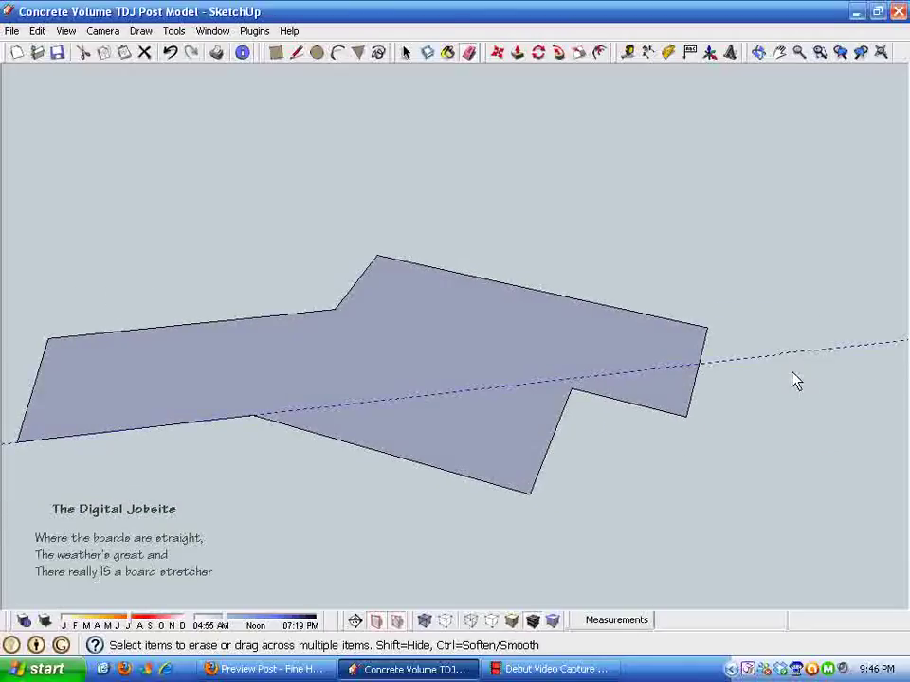
Reverse the slab face so that its front side faces up
key("space")
left_click(443, 396)
right_click(440, 389)
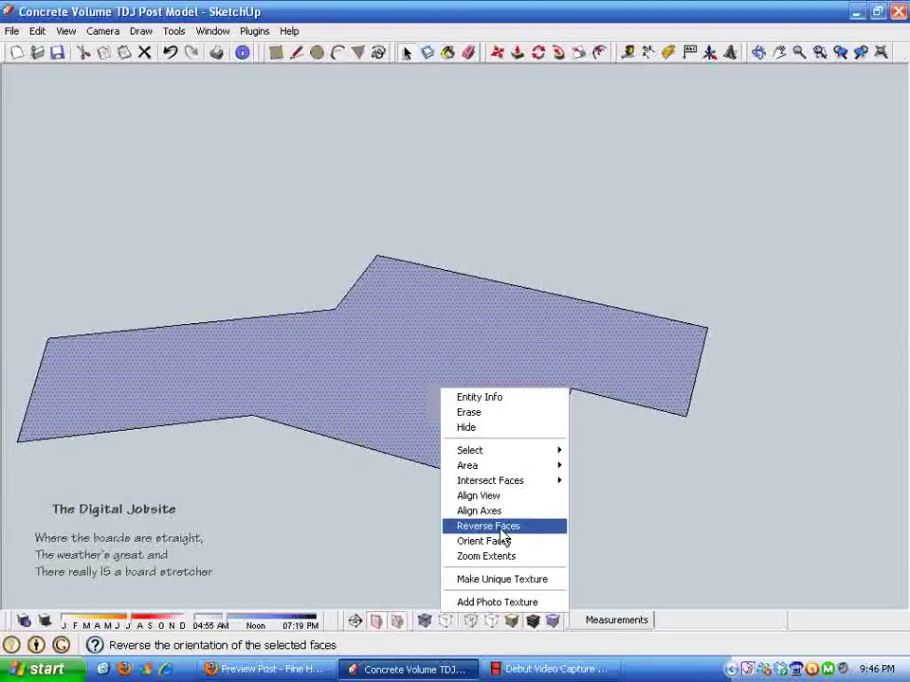
left_click(501, 526)
left_click(680, 402)
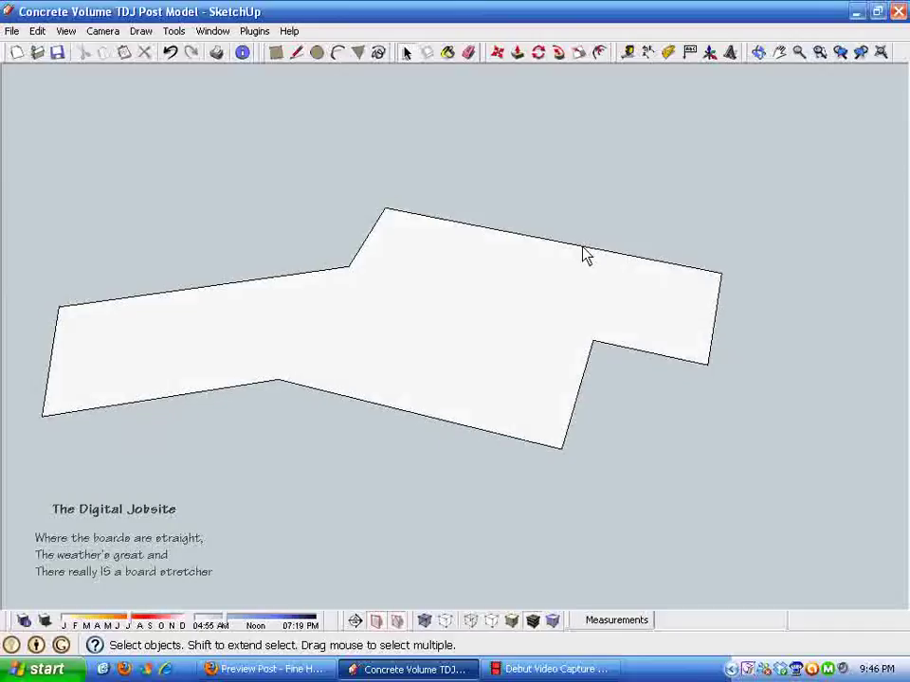
Check the slab's long back edge with a linear dimension, and delete that dimension
left_click(648, 52)
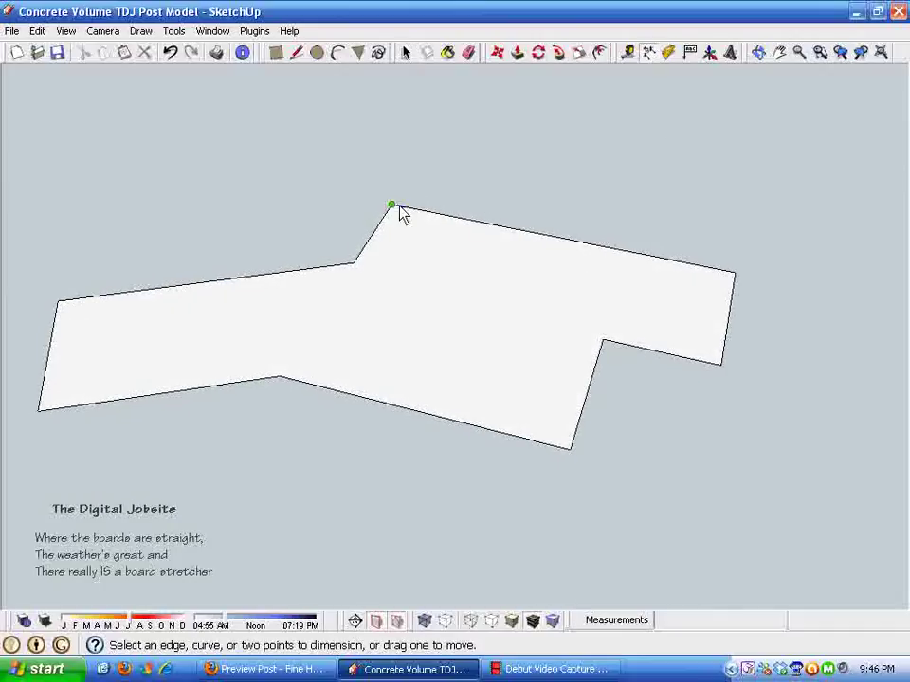
left_click(393, 206)
left_click(734, 273)
left_click(739, 243)
key("space")
mouse_move(612, 248)
middle_mouse_down()
mouse_move(620, 414)
mouse_move(553, 520)
mouse_move(585, 538)
mouse_move(555, 576)
mouse_move(568, 520)
mouse_move(492, 594)
middle_mouse_up()
middle_click_drag(514, 475, 369, 369)
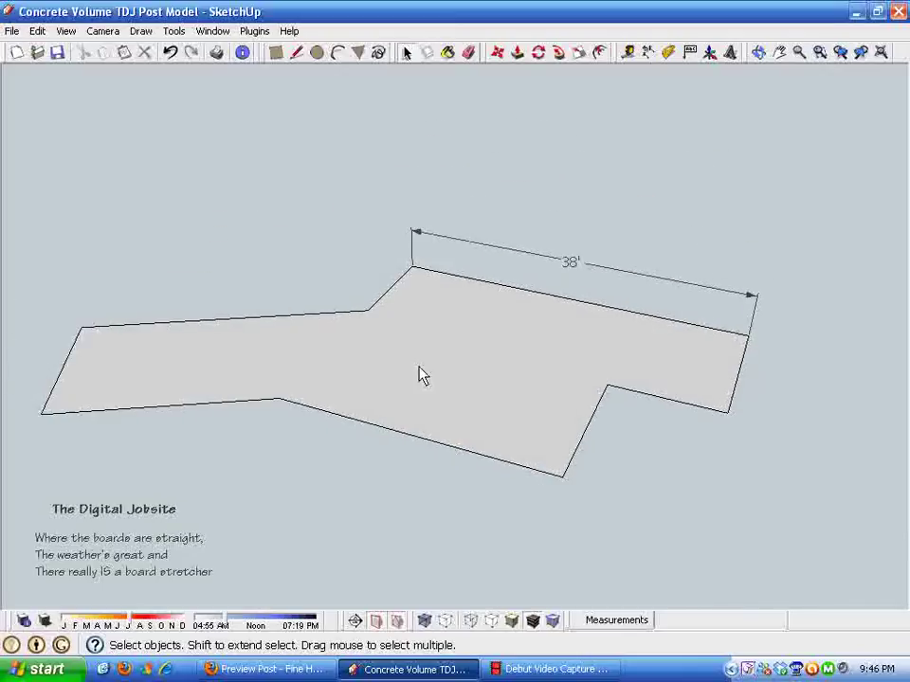
middle_click_drag(464, 361, 458, 357)
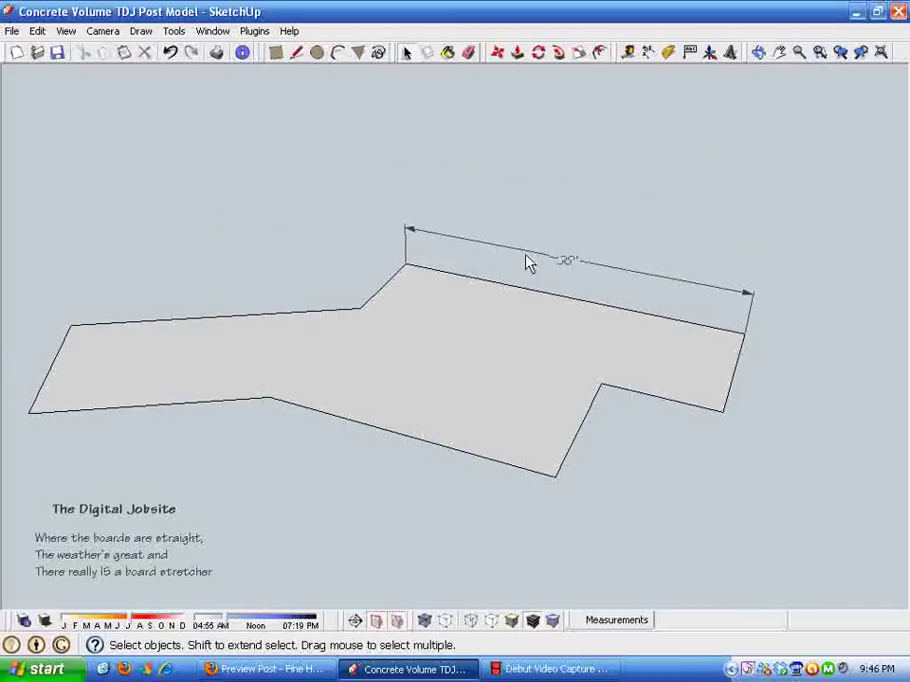
left_click(612, 266)
key("Delete")
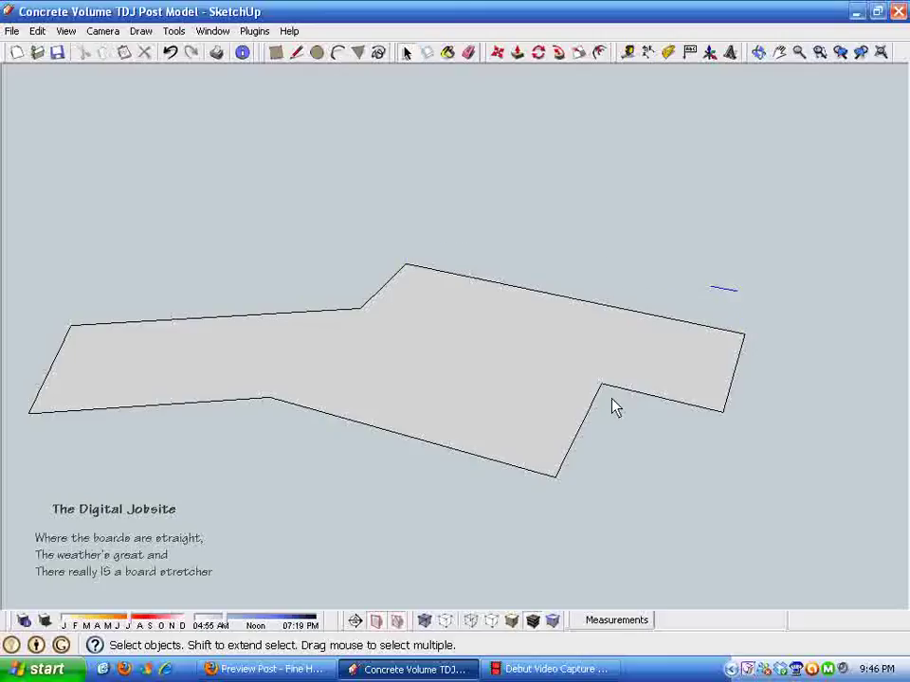
double_click(498, 375)
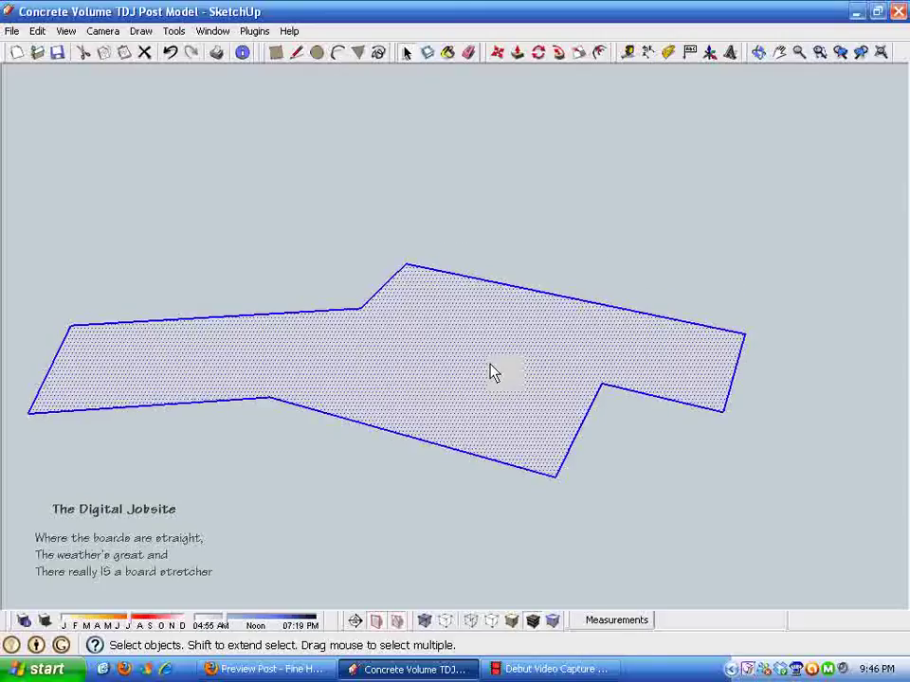
left_click(601, 53)
left_click(507, 467)
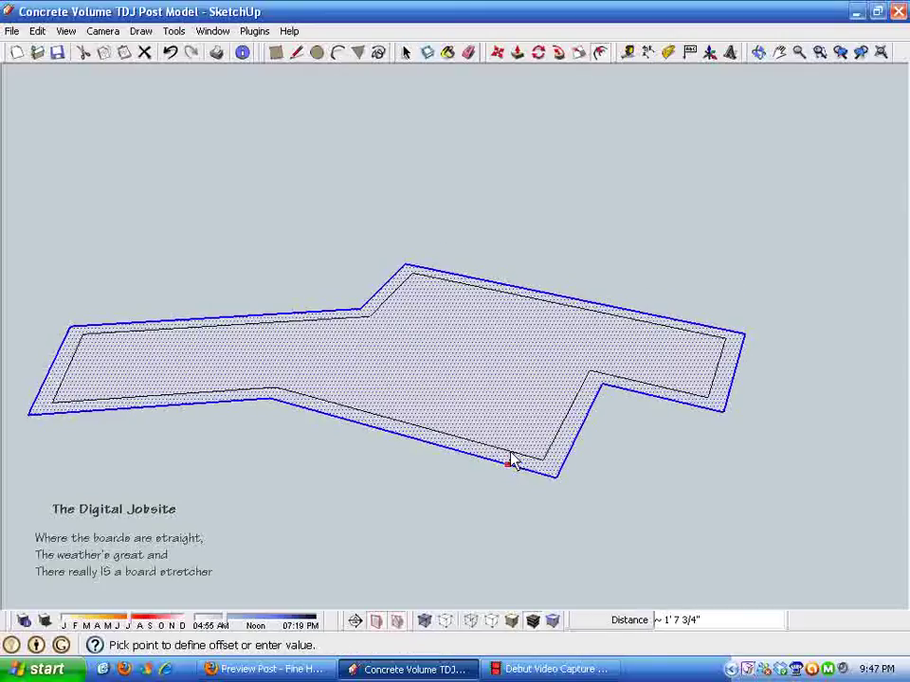
left_click(510, 454)
left_click(172, 53)
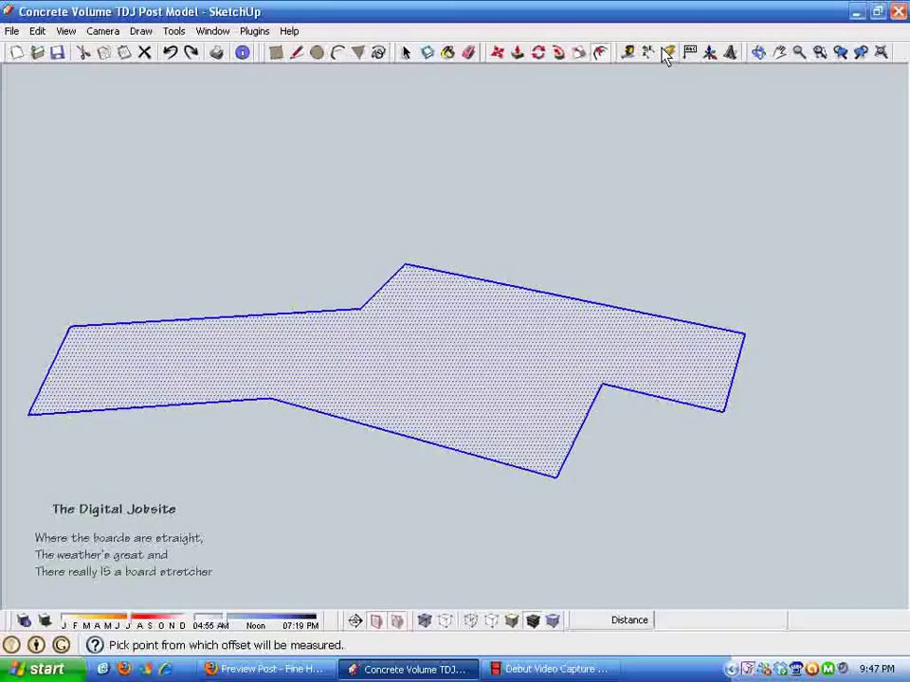
Push/Pull the slab face up to a thickness of 1'
left_click(517, 52)
left_click_drag(520, 368, 536, 376)
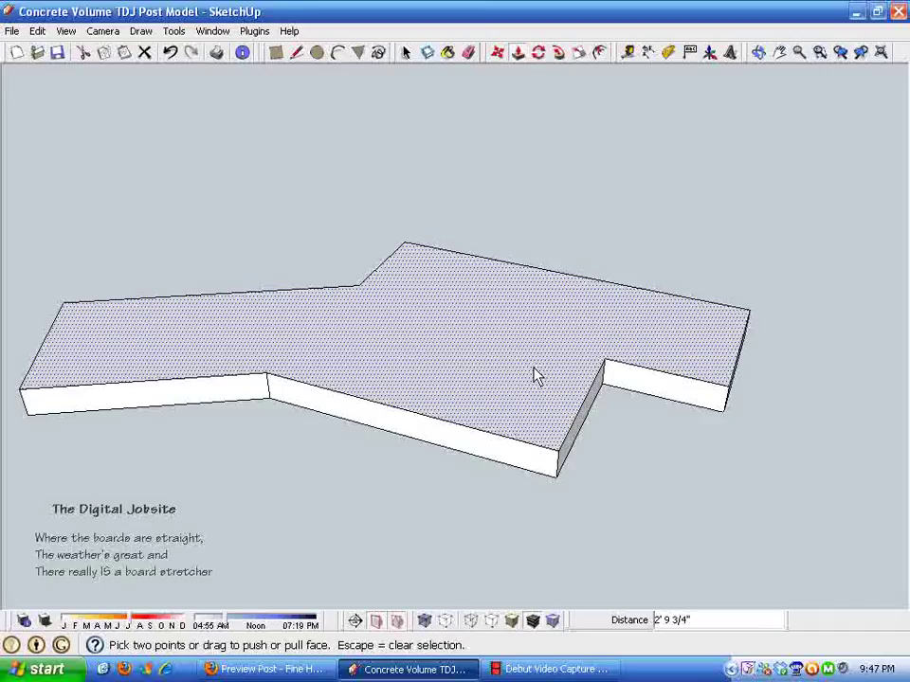
type("1'")
key("Return")
Offset the outline of the slab's bottom face inward by 16"
middle_click_drag(535, 376, 528, 560)
key("space")
left_click(474, 420)
left_click(603, 53)
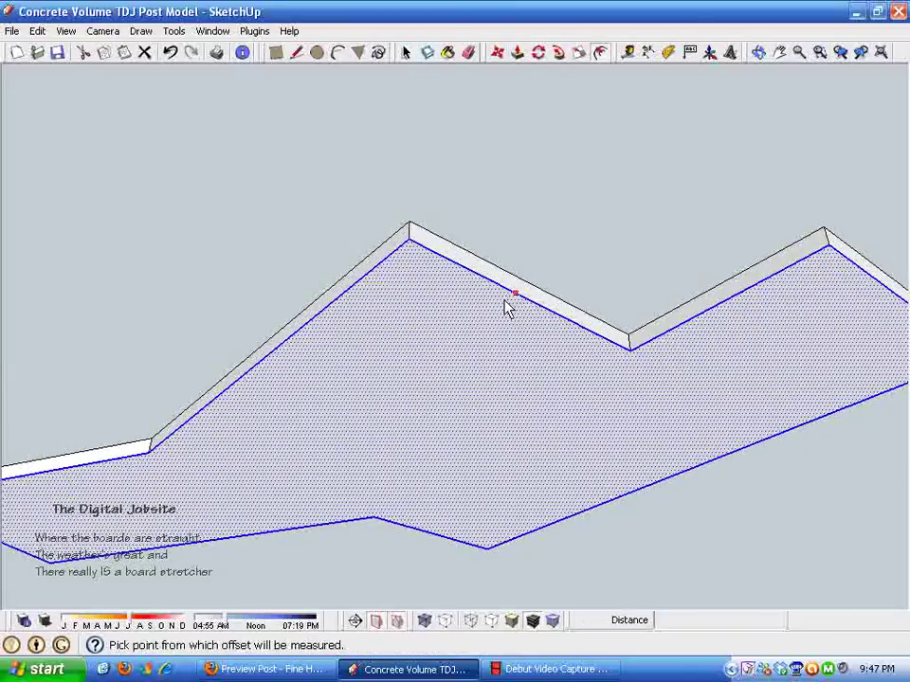
left_click(509, 296)
left_click(492, 307)
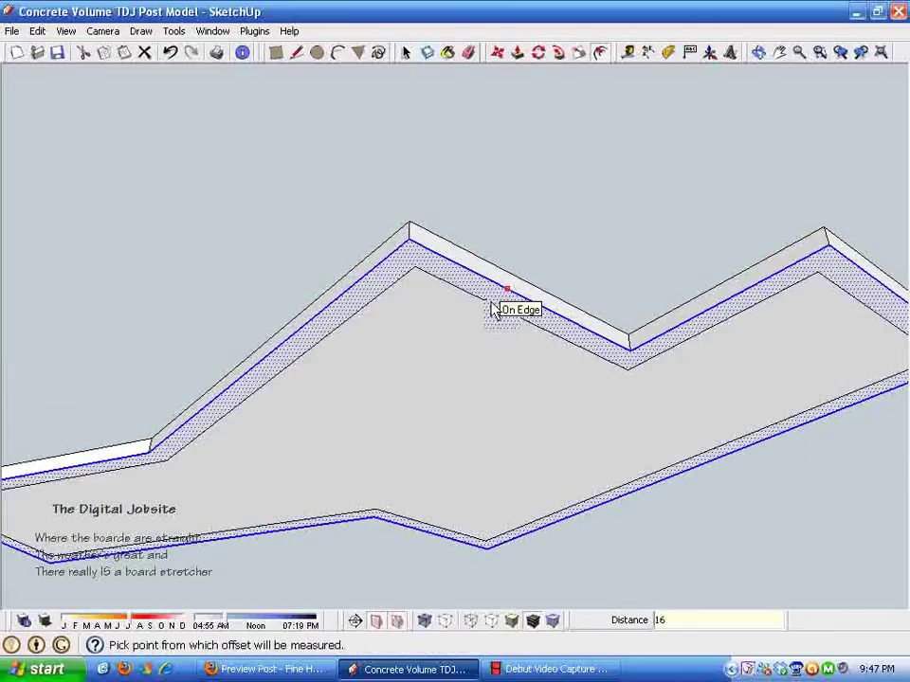
Offset the inner outline on the slab's underside inward by another 8"
middle_click_drag(493, 310, 639, 84)
key("space")
left_click(465, 368)
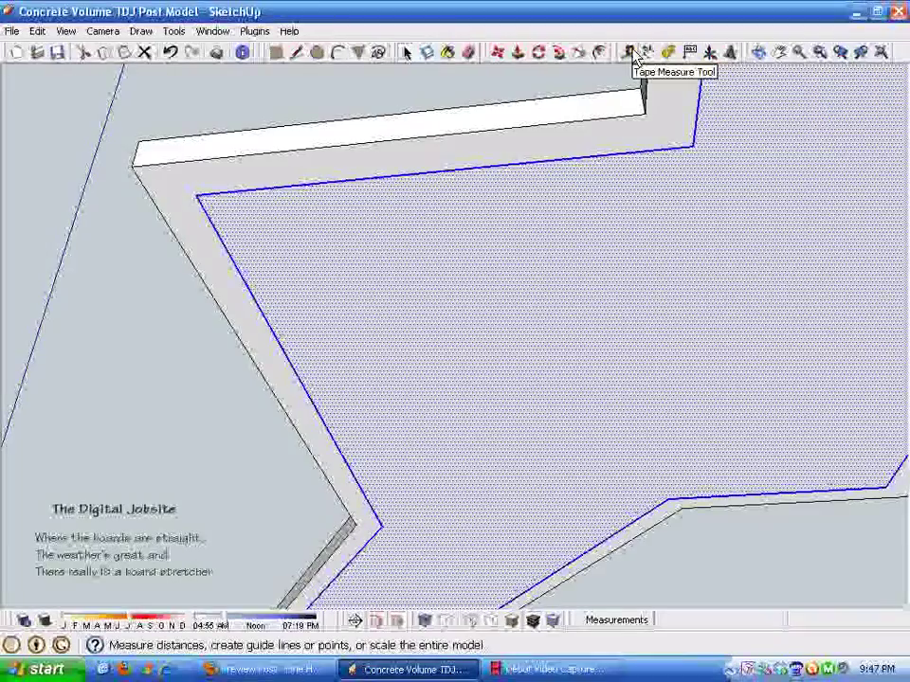
left_click(601, 54)
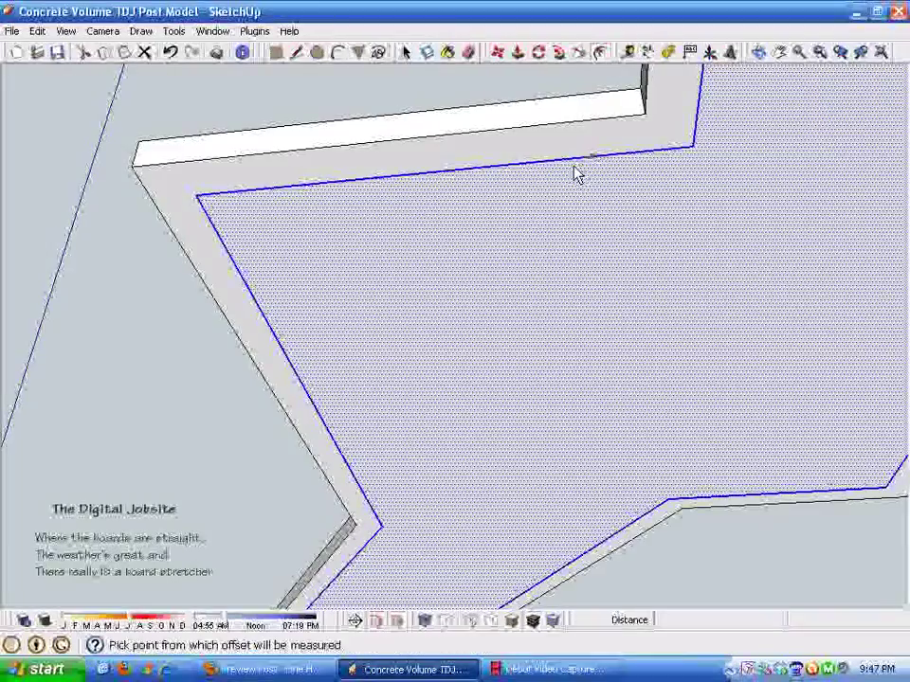
left_click(545, 171)
left_click(549, 199)
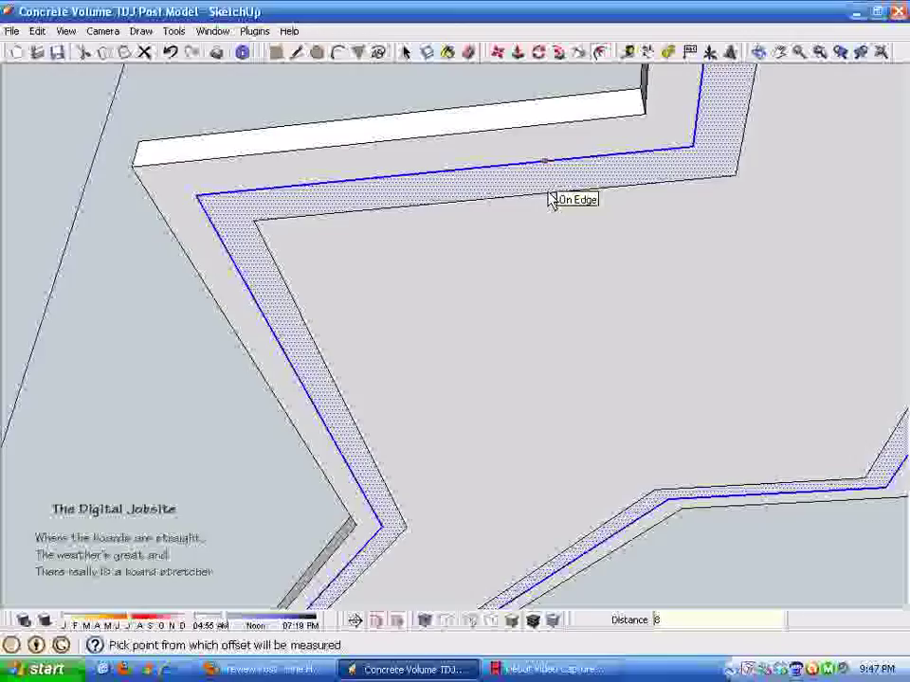
key("Return")
Move the innermost face of the slab's underside vertically up, trying 1' first and settling on 8"
middle_click_drag(549, 194, 477, 417)
key("space")
middle_click_drag(426, 375, 379, 376)
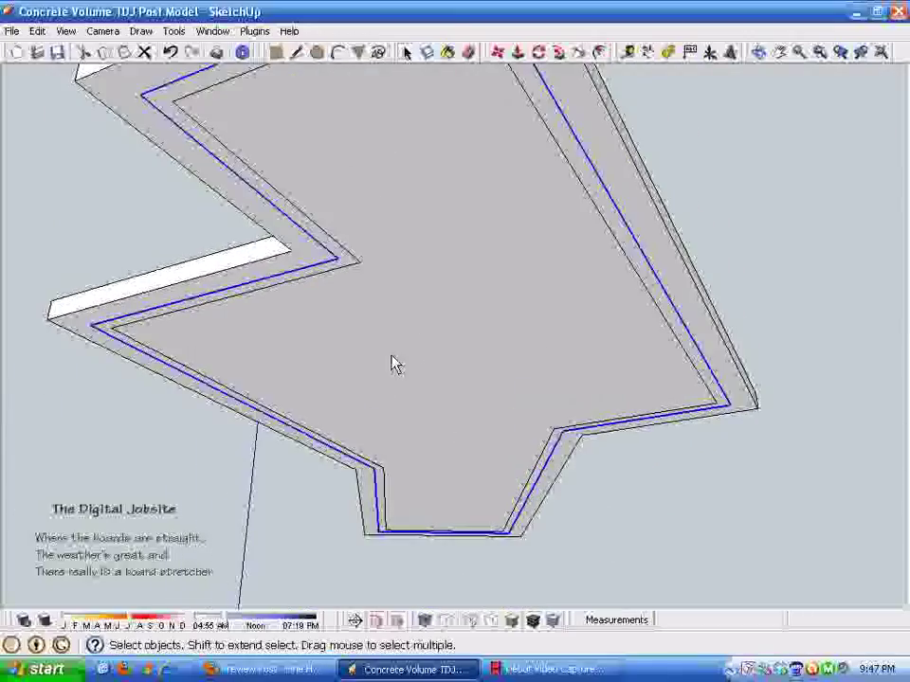
left_click(397, 363)
mouse_move(508, 288)
middle_mouse_down()
mouse_move(465, 481)
mouse_move(592, 101)
middle_mouse_up()
left_click(500, 54)
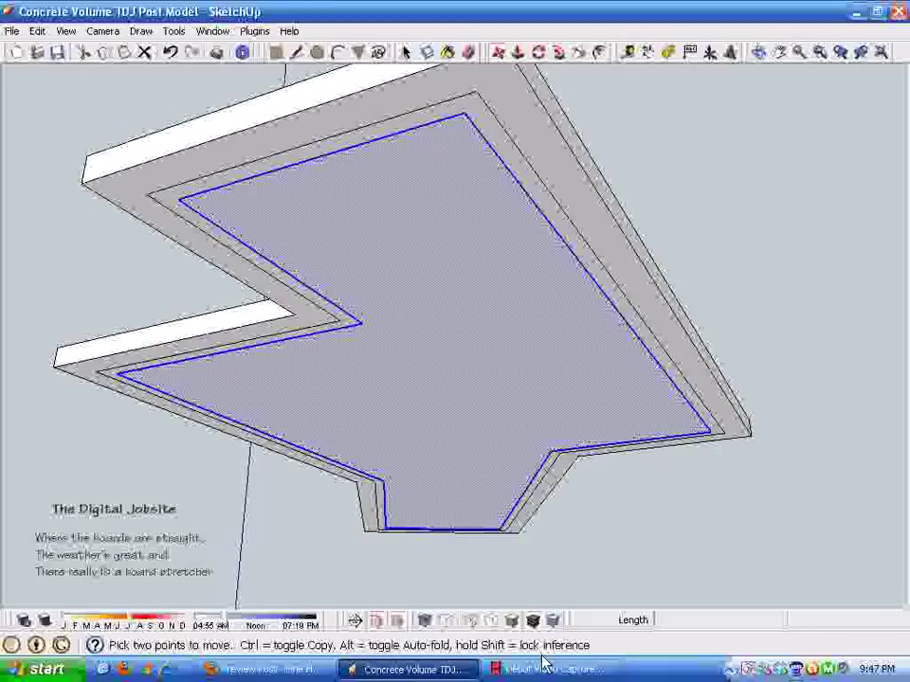
left_click(319, 465)
type("1'")
key("Return")
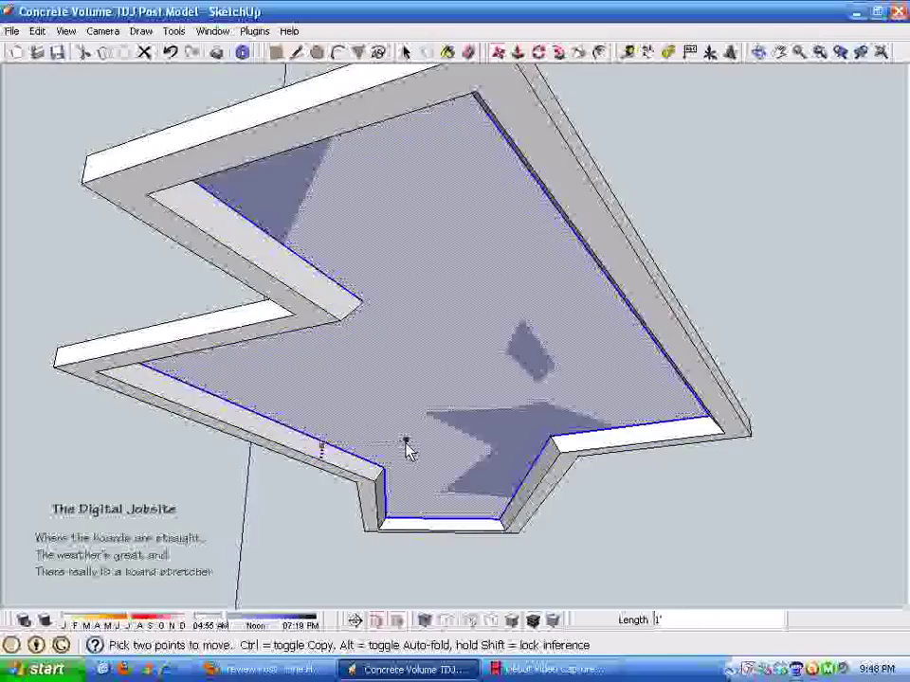
left_click(368, 371)
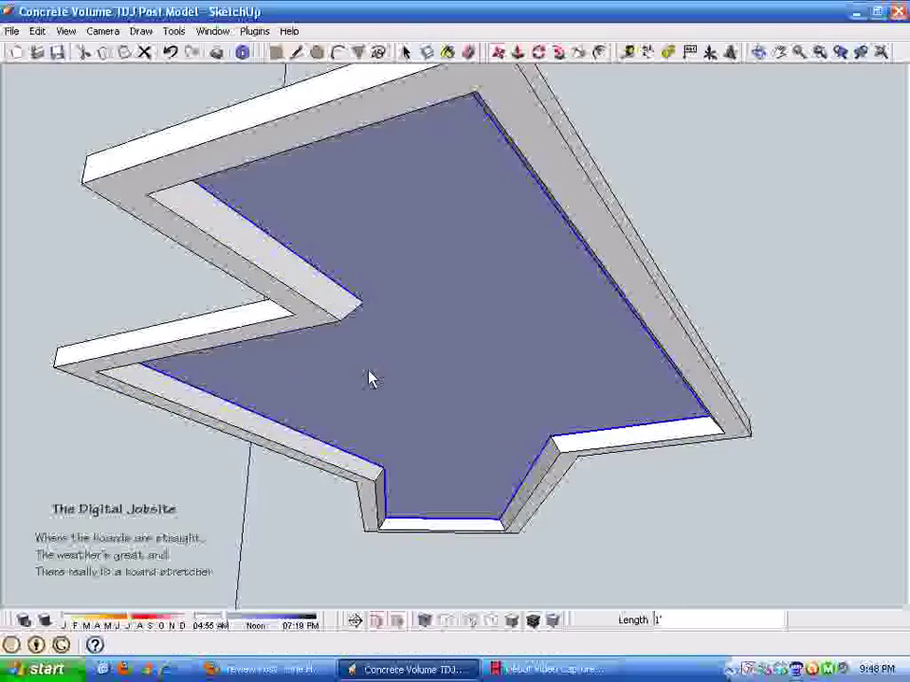
key("m")
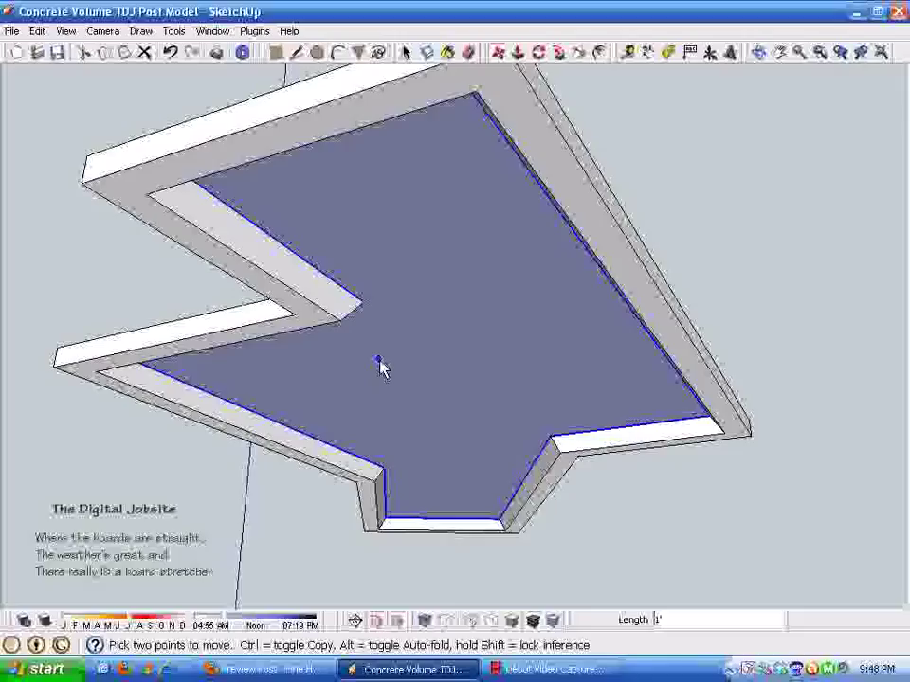
left_click(459, 318)
Place a section plane aligned with the slab's end face
key("F4")
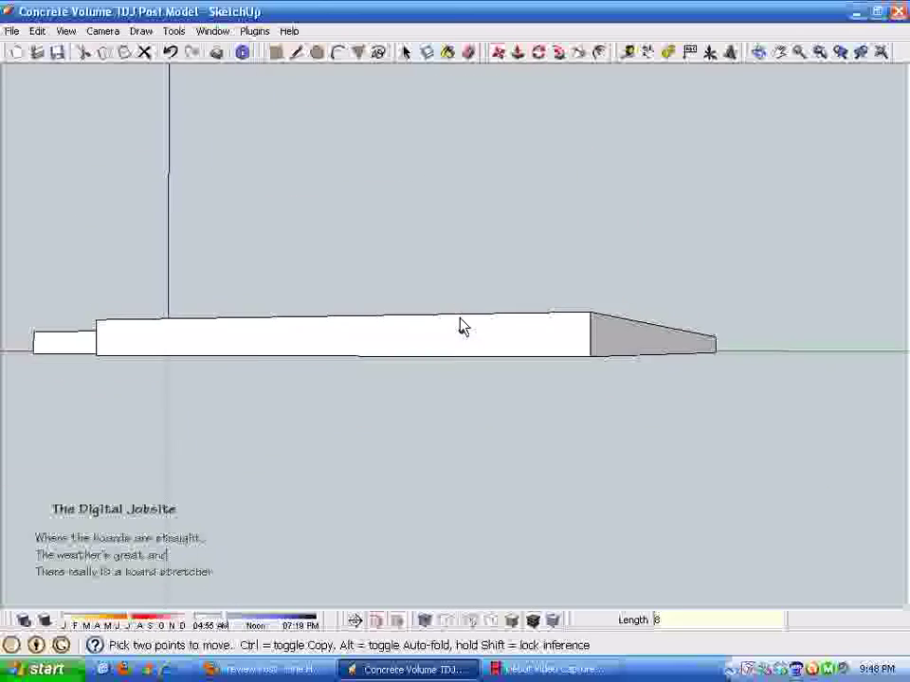
key("space")
middle_click_drag(452, 543, 148, 149)
left_click(148, 149)
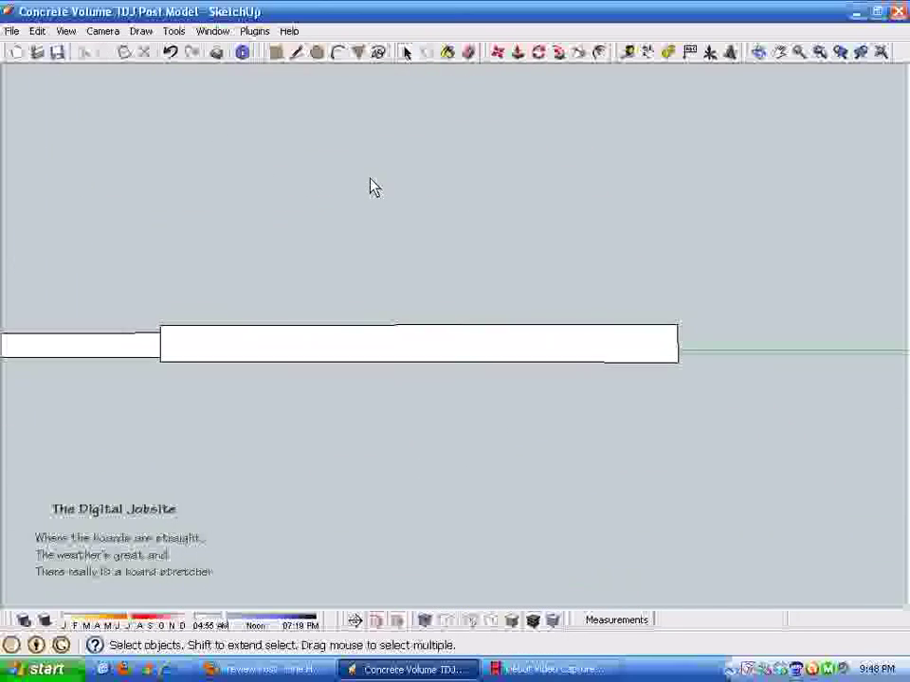
left_click(355, 622)
middle_click_drag(418, 398, 380, 400)
left_click(381, 400)
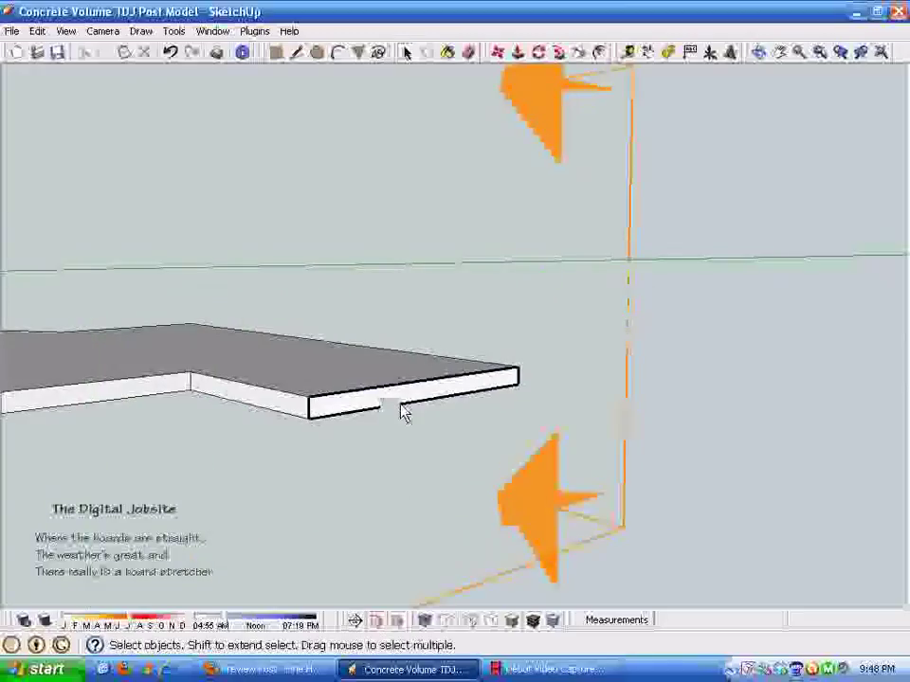
middle_click_drag(489, 420, 531, 460)
Move the section plane to check the slab's cross-section, and delete the plane
left_click(597, 195)
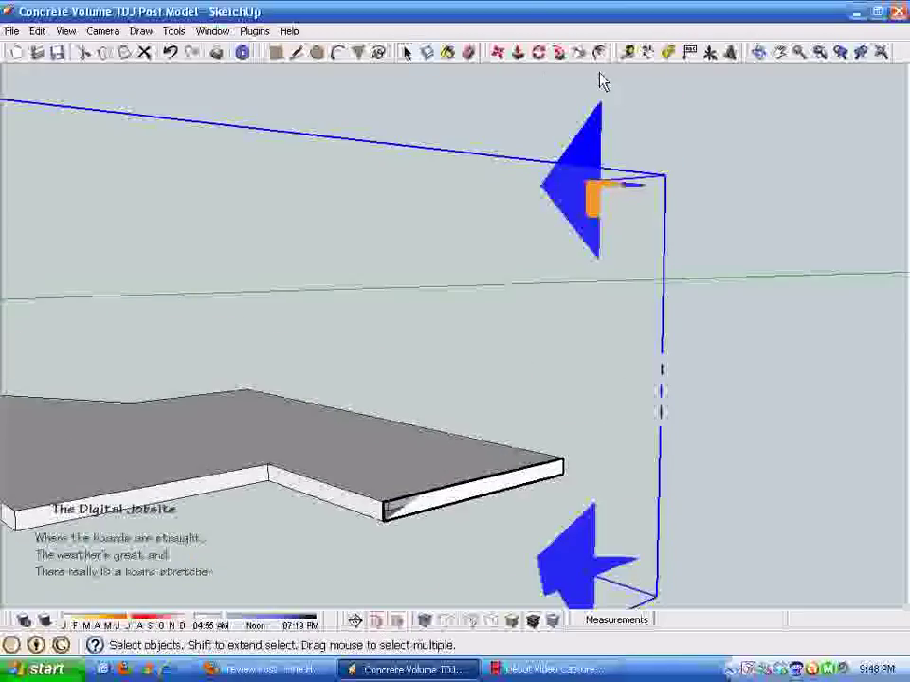
left_click(498, 53)
middle_click_drag(540, 123, 587, 574)
left_click(587, 574)
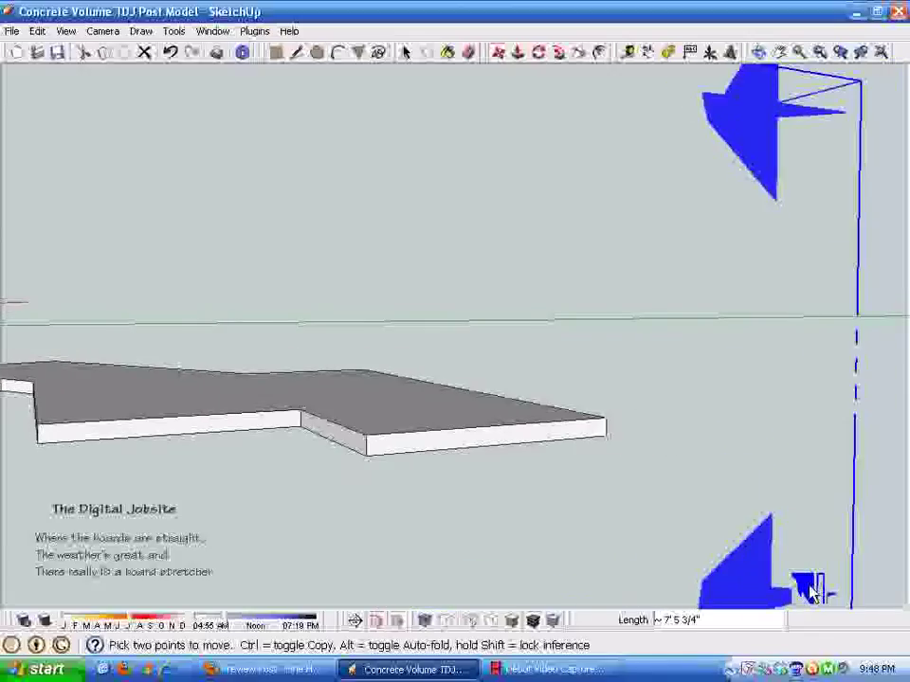
left_click(721, 524)
key("space")
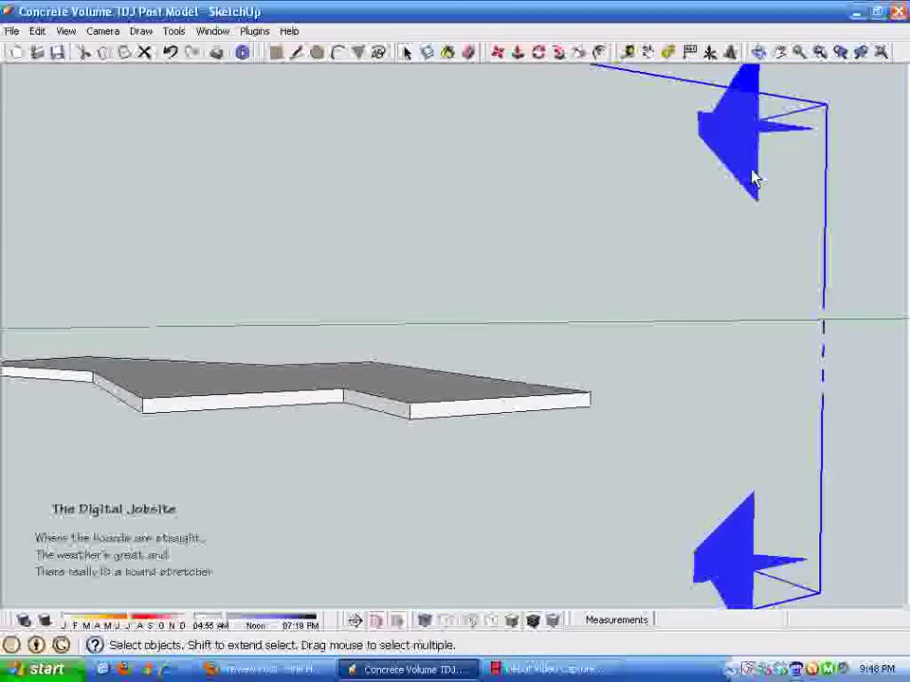
key("Delete")
Select all connected faces and edges of the slab and open their entity info
middle_click_drag(487, 475, 424, 524)
scroll(417, 469, "up", 8)
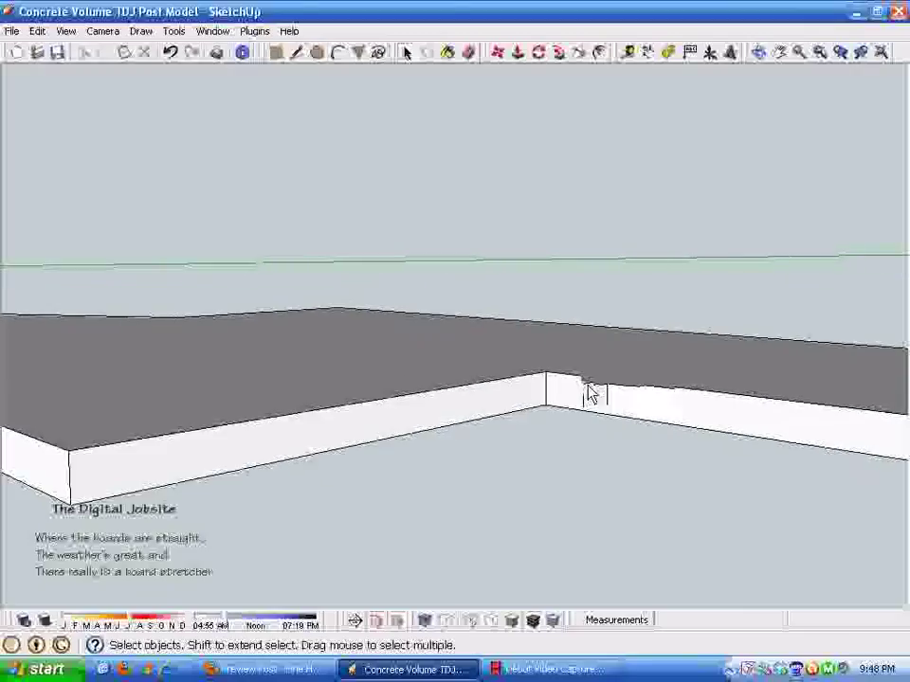
middle_click_drag(537, 403, 603, 380)
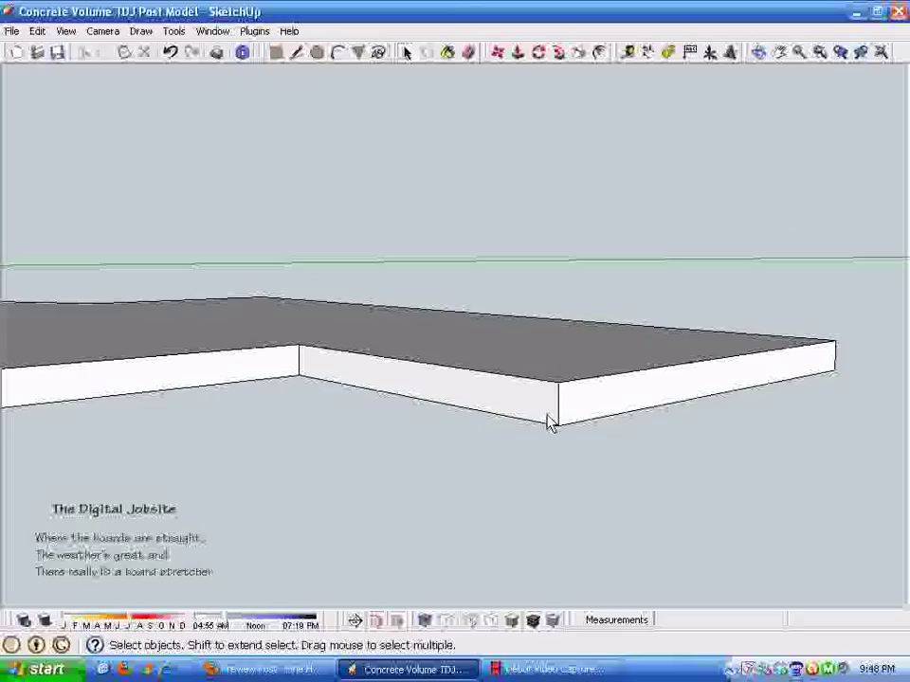
middle_click_drag(479, 461, 465, 420)
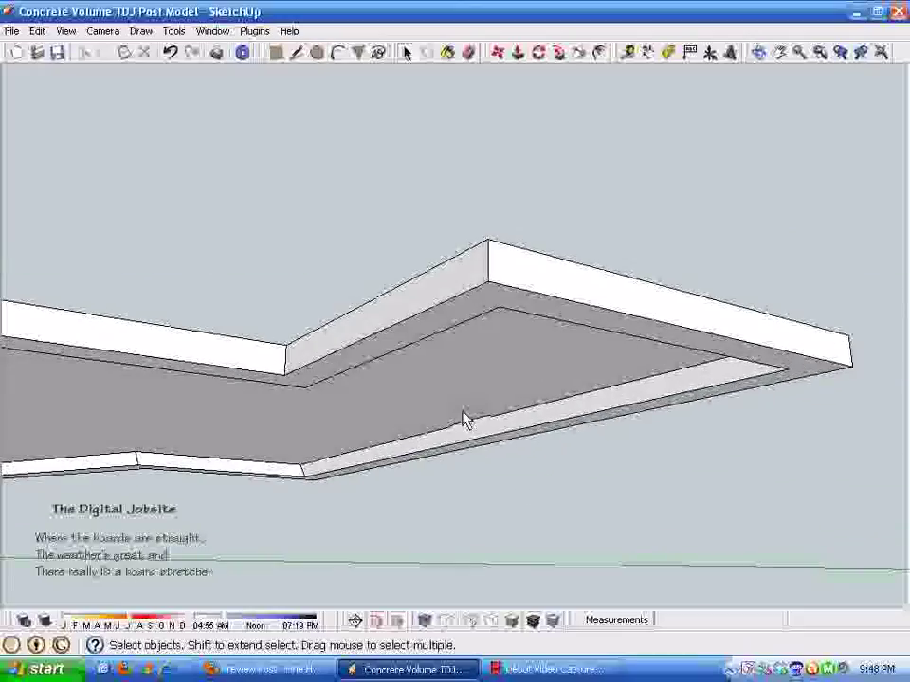
mouse_move(500, 378)
middle_mouse_down()
mouse_move(553, 416)
mouse_move(623, 365)
mouse_move(601, 507)
mouse_move(479, 341)
mouse_move(503, 357)
mouse_move(524, 295)
mouse_move(449, 366)
mouse_move(487, 315)
mouse_move(412, 382)
mouse_move(441, 422)
mouse_move(367, 466)
mouse_move(380, 461)
mouse_move(382, 432)
mouse_move(388, 441)
mouse_move(438, 408)
mouse_move(455, 357)
middle_mouse_up()
double_click(455, 358)
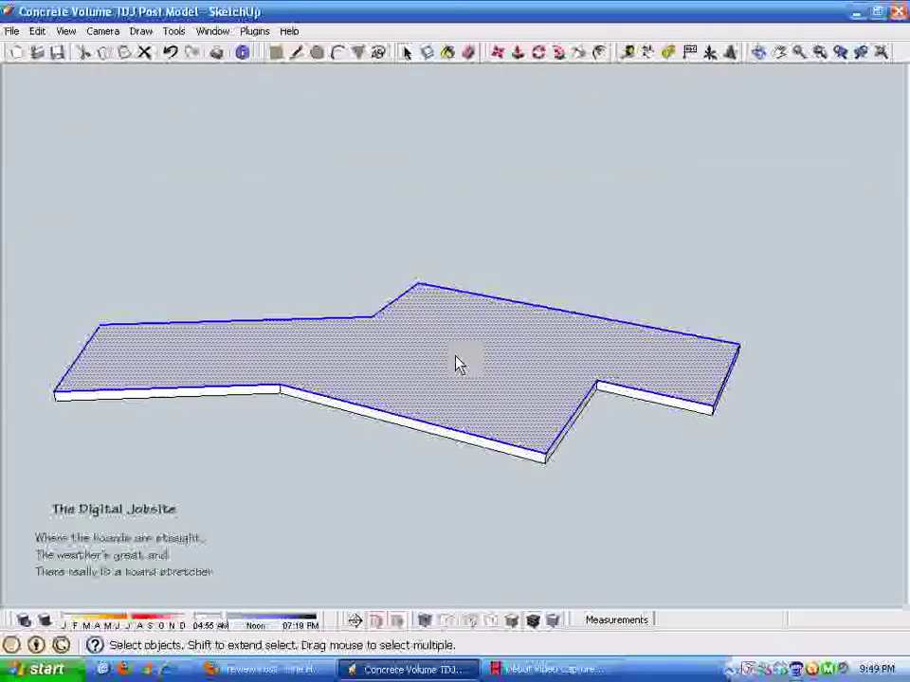
right_click(428, 371)
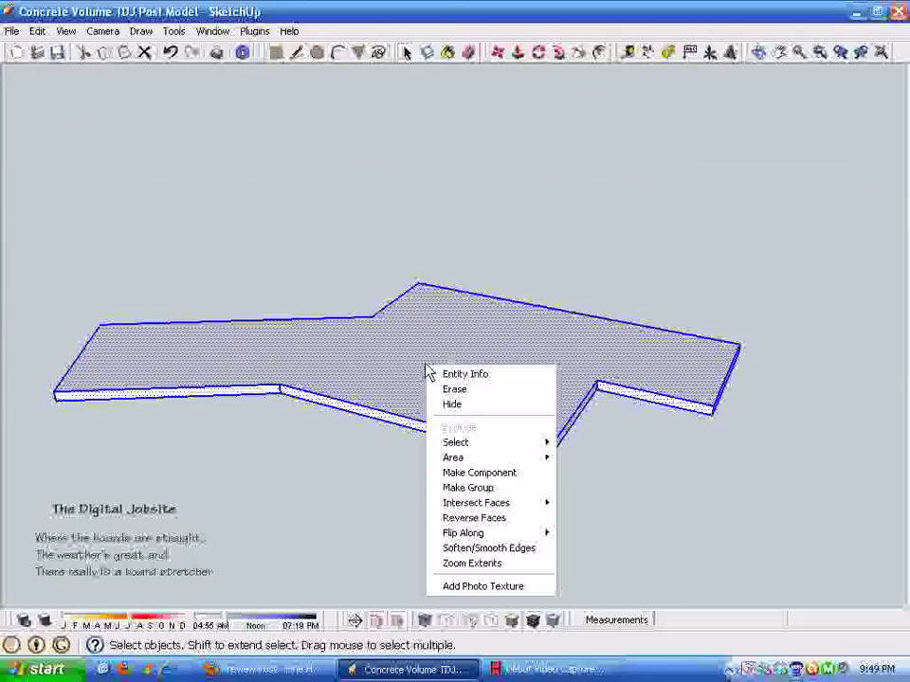
left_click(459, 376)
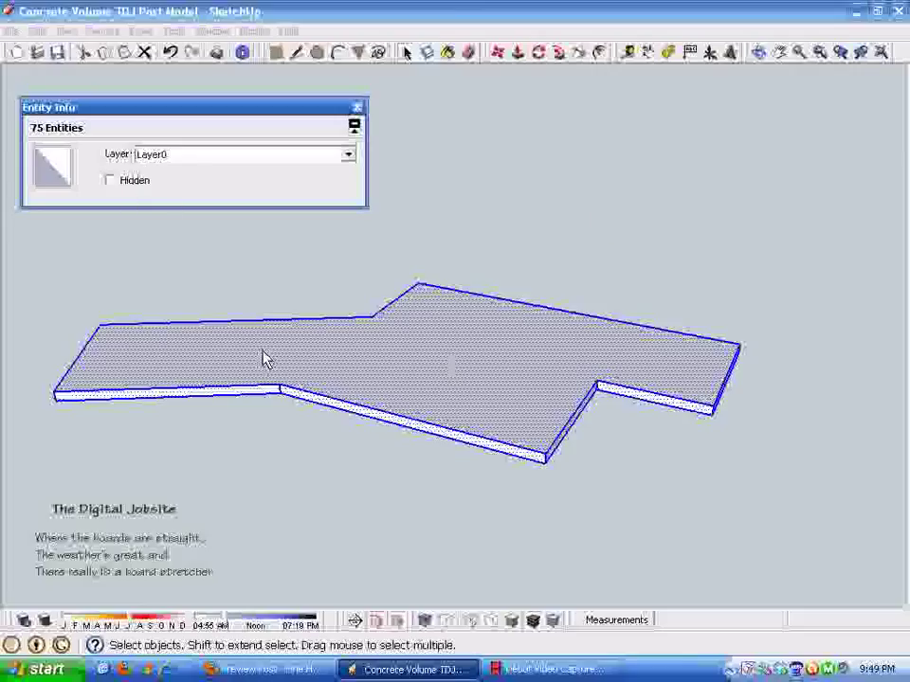
Select the entire slab geometry and make it a group
middle_click_drag(464, 410, 117, 285)
left_click_drag(116, 277, 741, 489)
right_click(446, 401)
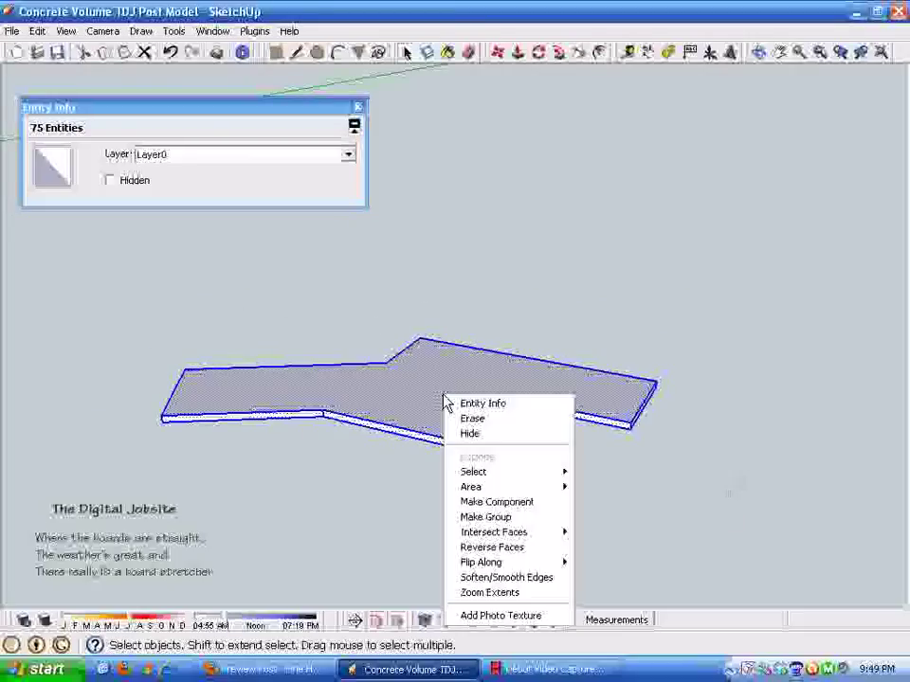
left_click(483, 517)
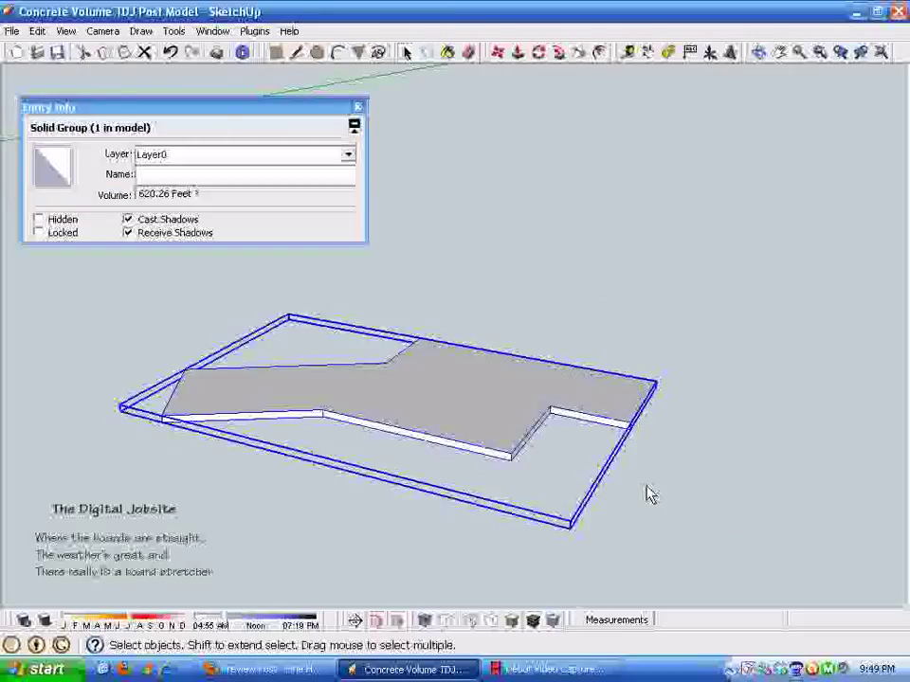
Reselect the slab group to read its volume in the entity info, and clear the selection
scroll(176, 244, "up", 3)
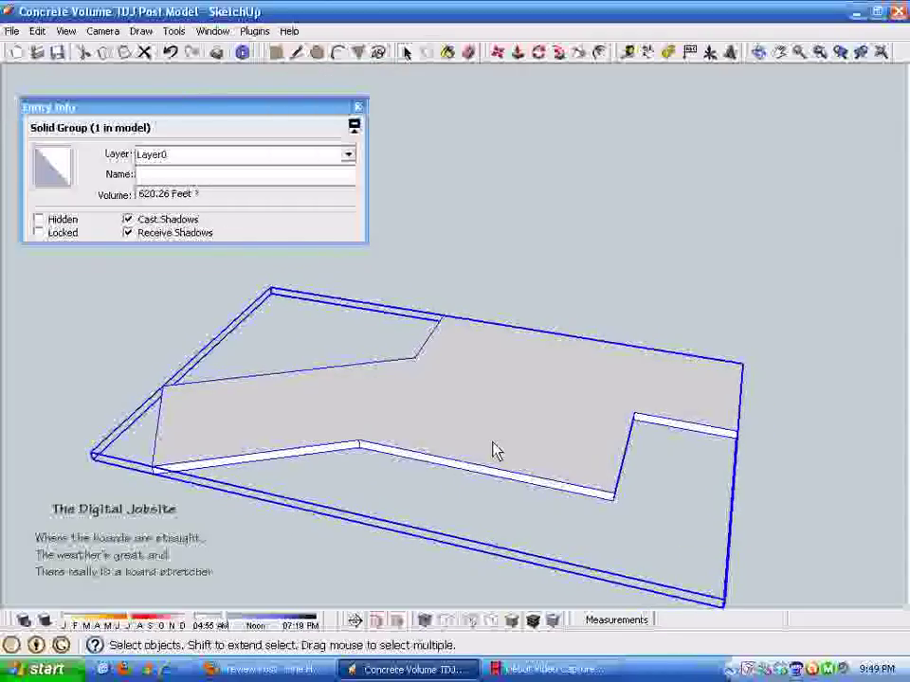
left_click(536, 502)
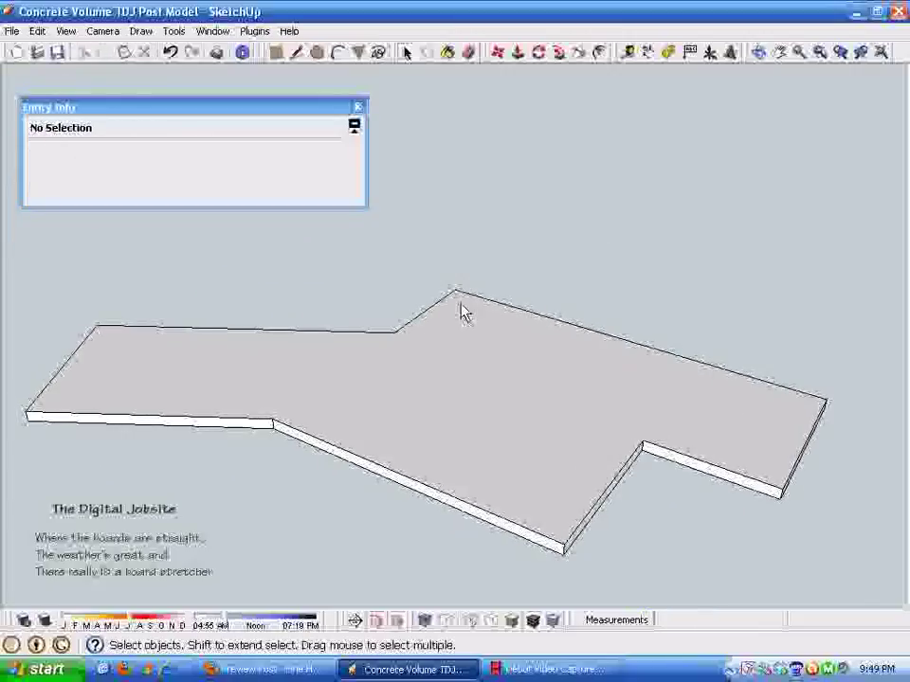
left_click(510, 428)
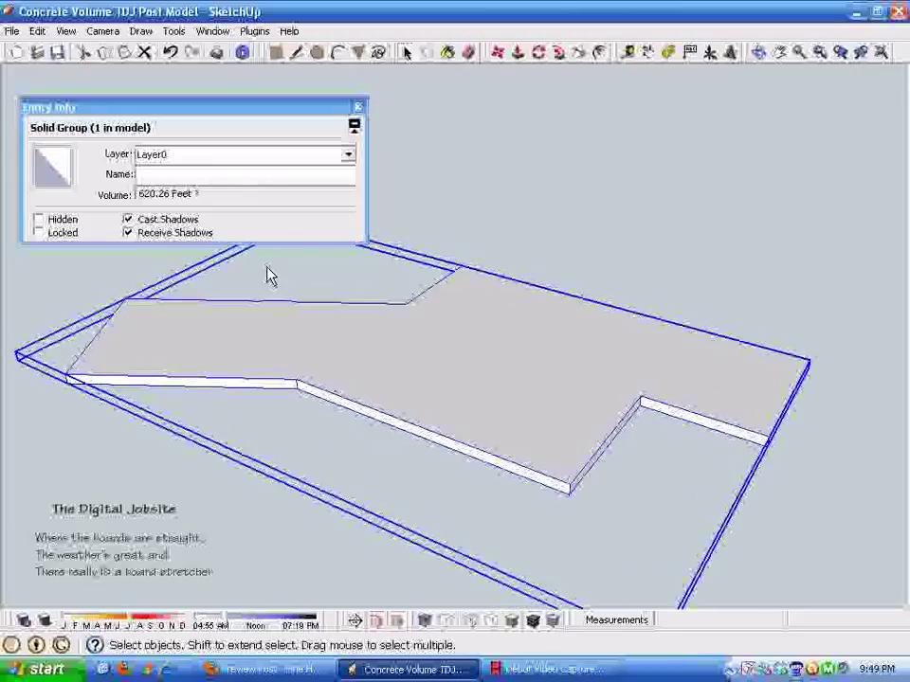
left_click(752, 238)
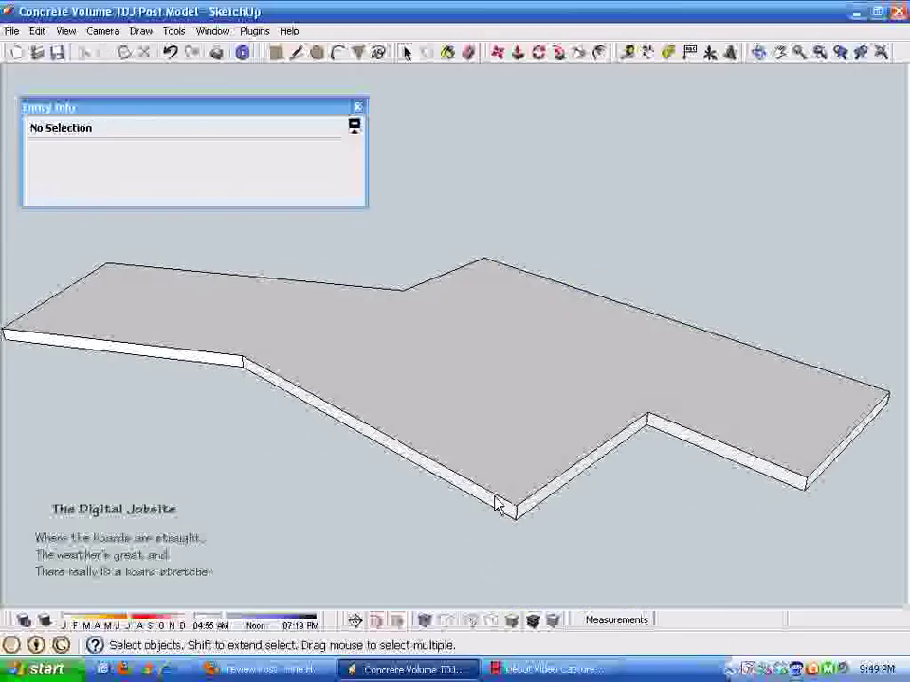
Examine the thickened edge and recess on the slab's underside, and close the entity info
middle_click_drag(466, 461, 440, 438)
middle_click_drag(339, 420, 254, 462)
middle_click_drag(290, 418, 299, 521)
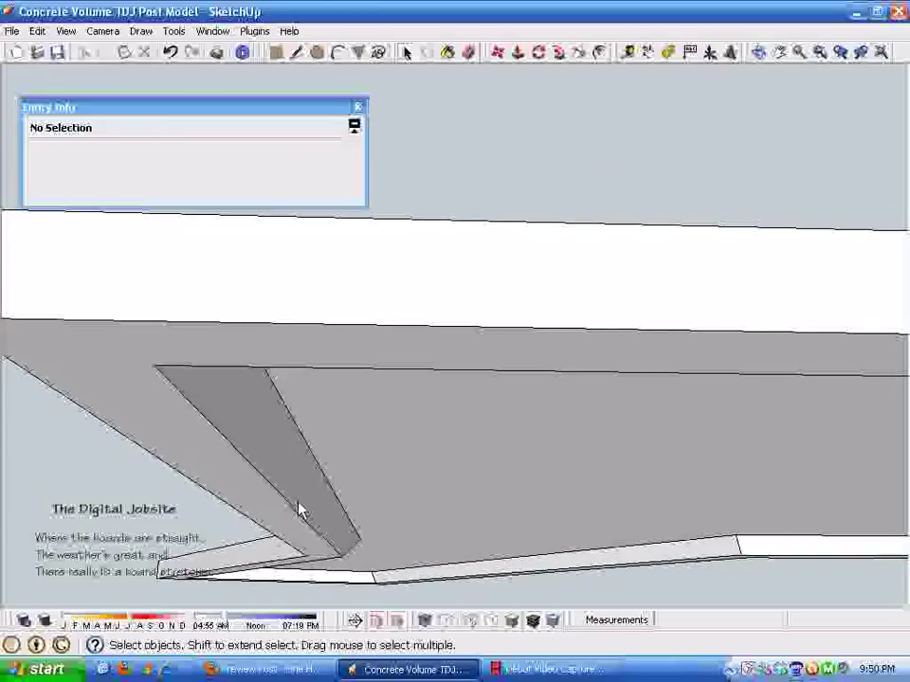
mouse_move(332, 491)
middle_mouse_down()
mouse_move(372, 489)
mouse_move(294, 430)
mouse_move(321, 502)
mouse_move(254, 446)
mouse_move(301, 451)
mouse_move(290, 443)
mouse_move(396, 382)
mouse_move(335, 300)
mouse_move(447, 248)
mouse_move(207, 286)
mouse_move(465, 416)
mouse_move(479, 283)
mouse_move(397, 345)
mouse_move(365, 144)
middle_mouse_up()
left_click(358, 107)
Select the slab group and view the whole slab from above
scroll(478, 386, "down", 2)
mouse_move(477, 386)
middle_mouse_down()
mouse_move(397, 420)
mouse_move(487, 459)
mouse_move(466, 484)
mouse_move(487, 472)
mouse_move(481, 487)
mouse_move(485, 463)
mouse_move(474, 468)
middle_mouse_up()
left_click(396, 421)
scroll(474, 460, "down", 1)
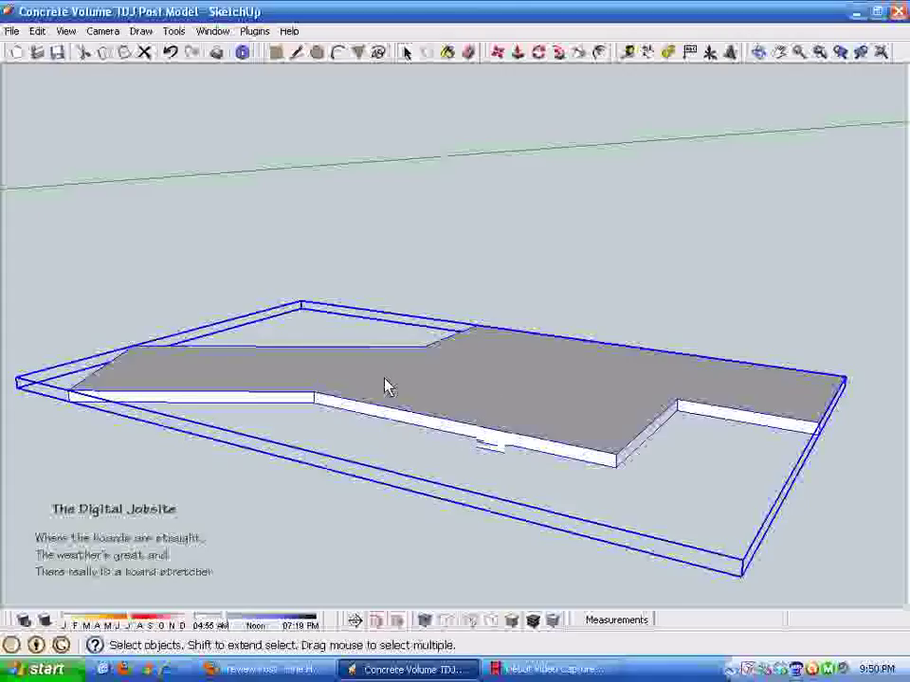
scroll(386, 384, "down", 1)
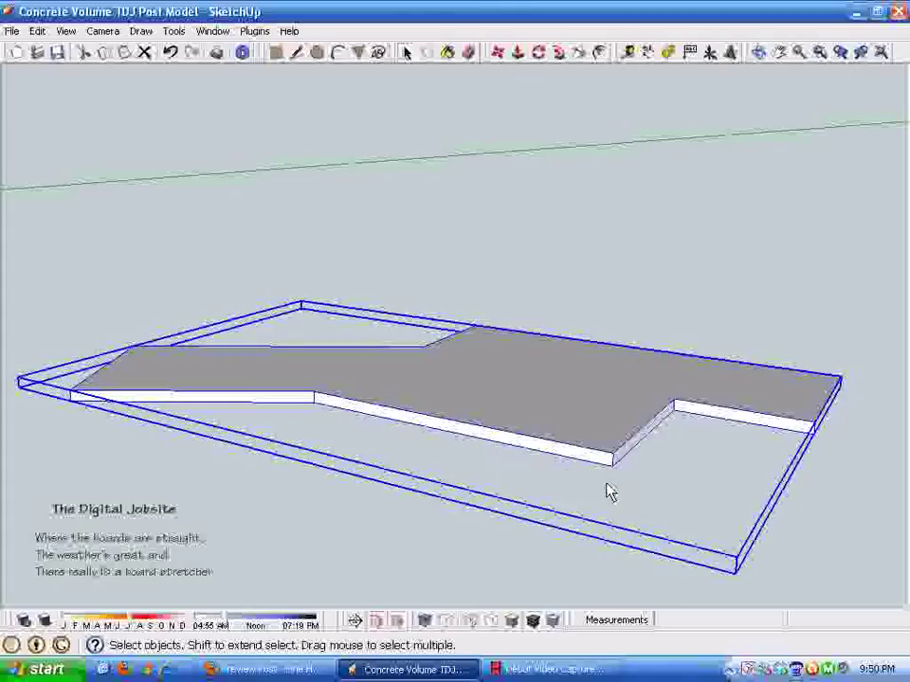
Open the slab group for editing and copy its top face with the bounding edges
mouse_move(604, 490)
middle_mouse_down()
mouse_move(569, 457)
mouse_move(535, 458)
mouse_move(666, 460)
middle_mouse_up()
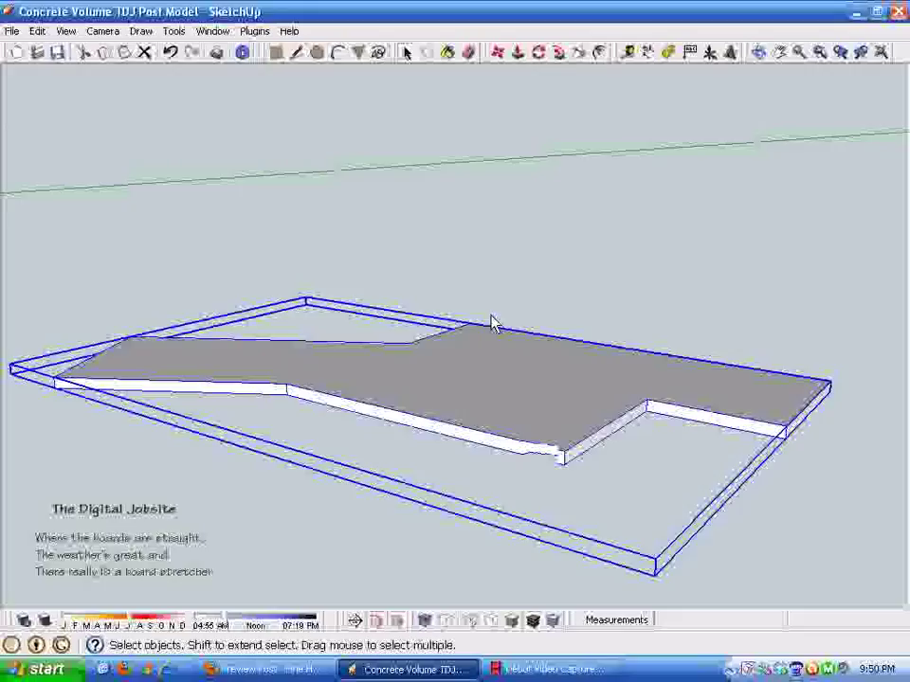
middle_click_drag(602, 376, 509, 401)
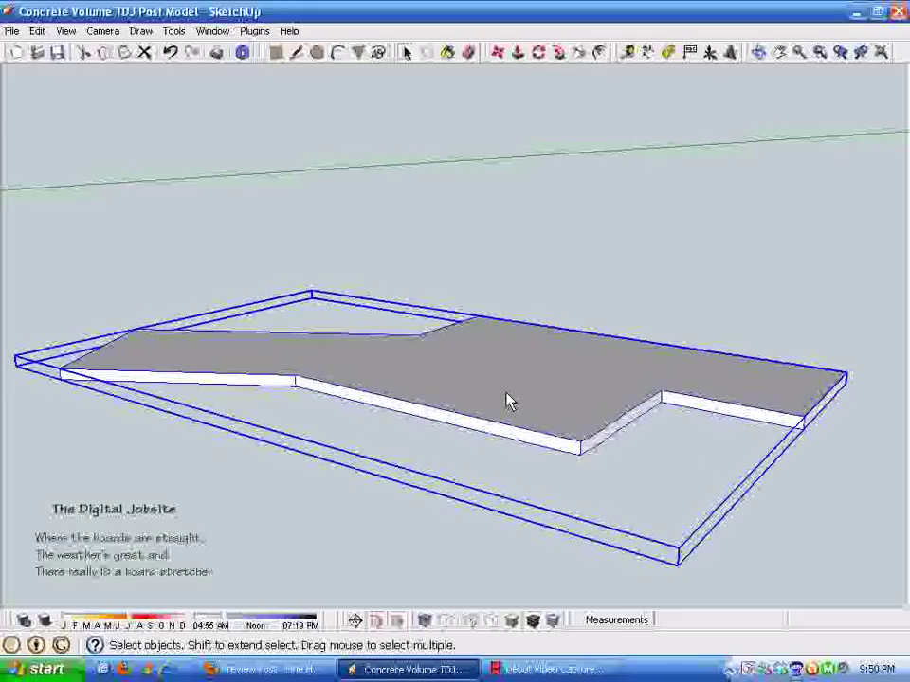
left_click(650, 312)
middle_click_drag(611, 341, 693, 337)
double_click(514, 390)
double_click(473, 341)
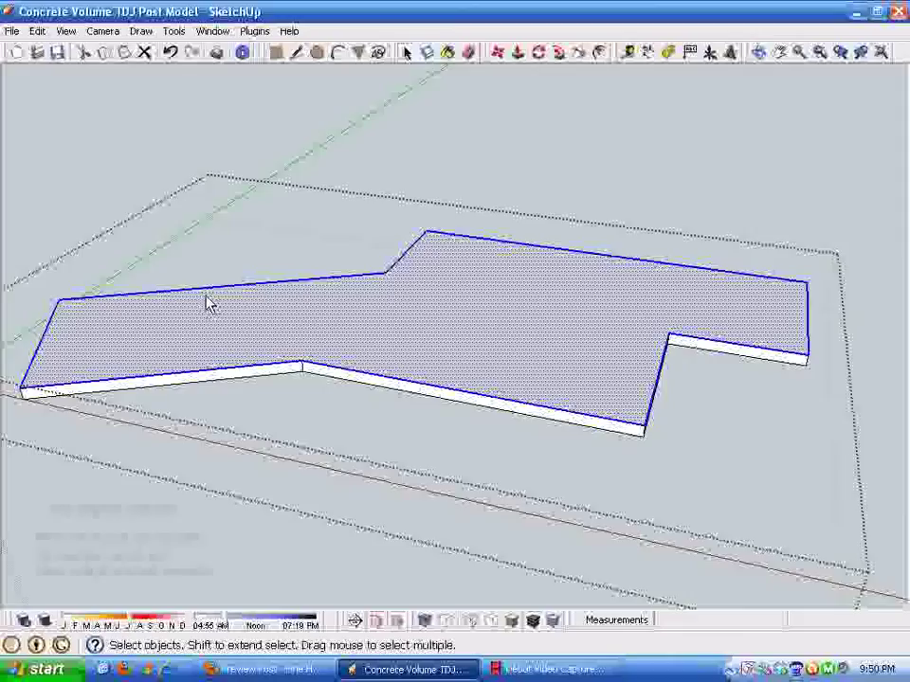
middle_click_drag(502, 278, 384, 217)
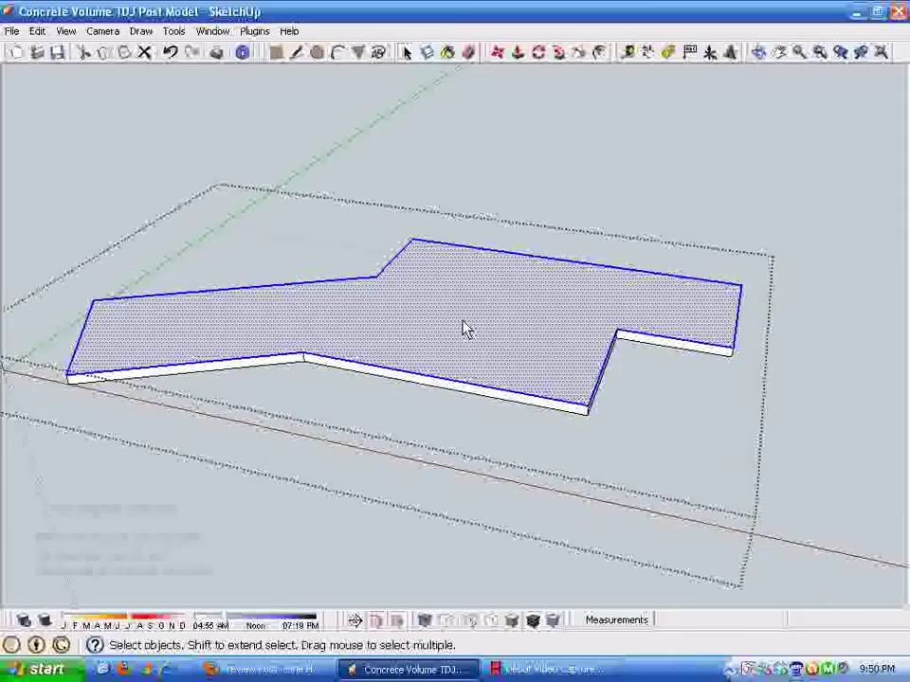
left_click(101, 53)
Leave the slab group and paste the copied face as a separate flat outline beside the slab
scroll(136, 163, "down", 2)
left_click(139, 158)
scroll(392, 327, "down", 1)
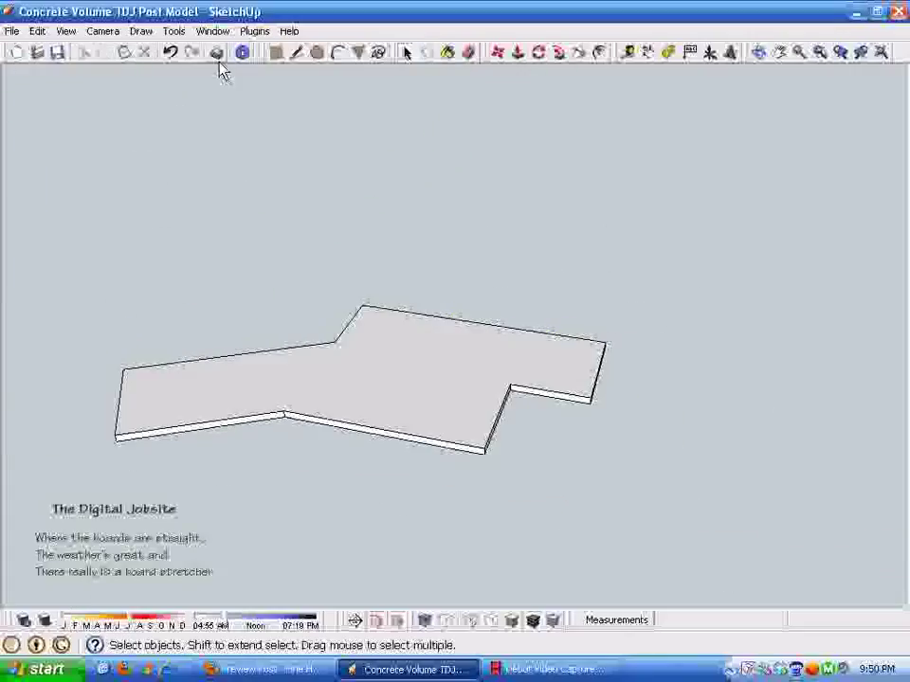
left_click(123, 52)
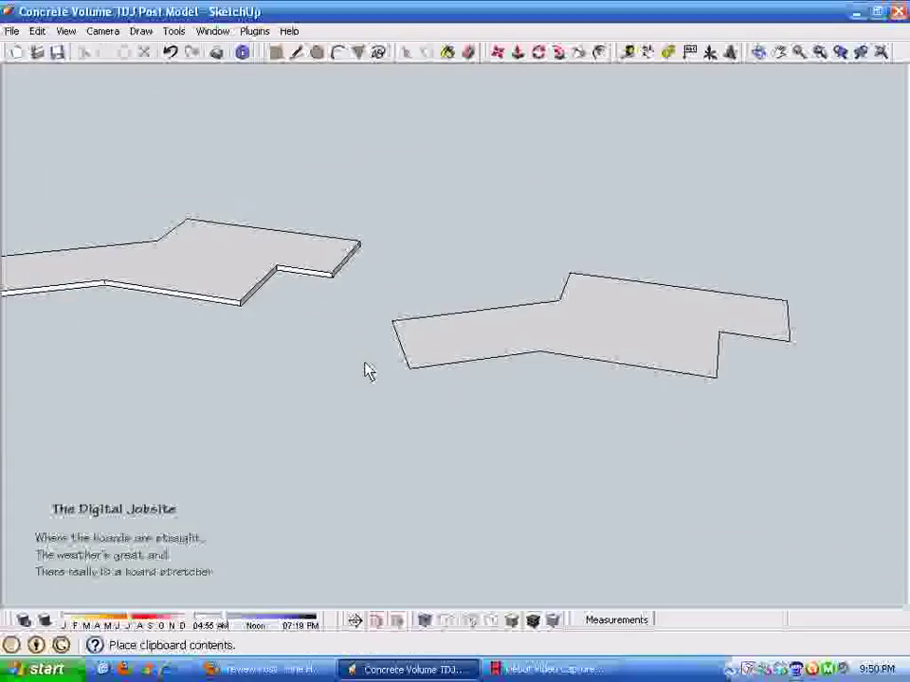
left_click(286, 337)
Offset the pasted face's outline inward by 4 inches
middle_click_drag(156, 213, 464, 368)
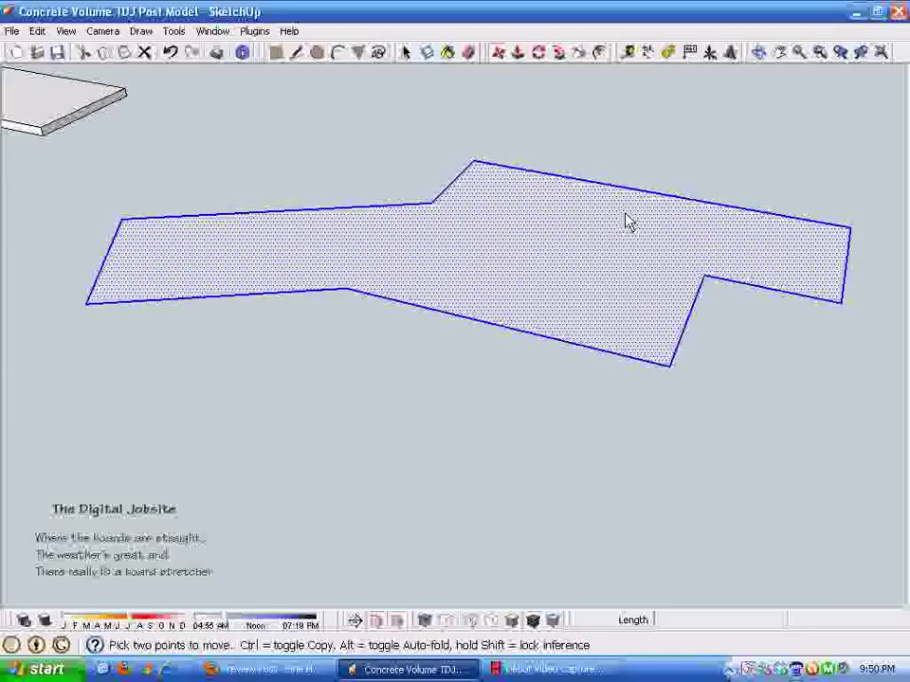
middle_click_drag(788, 229, 600, 113)
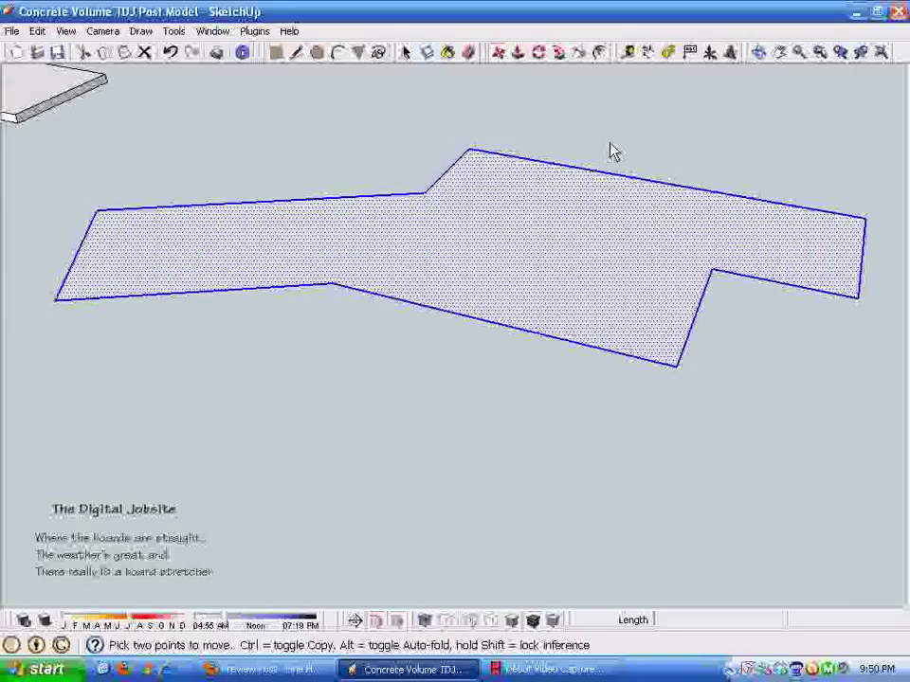
left_click(599, 52)
left_click(589, 358)
left_click(593, 342)
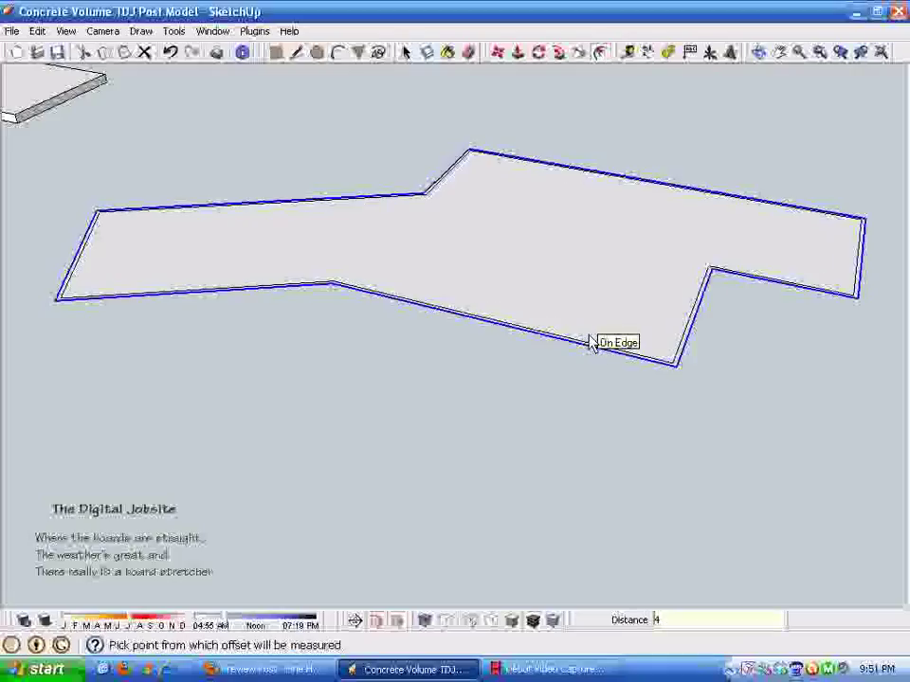
scroll(590, 343, "up", 5)
key("space")
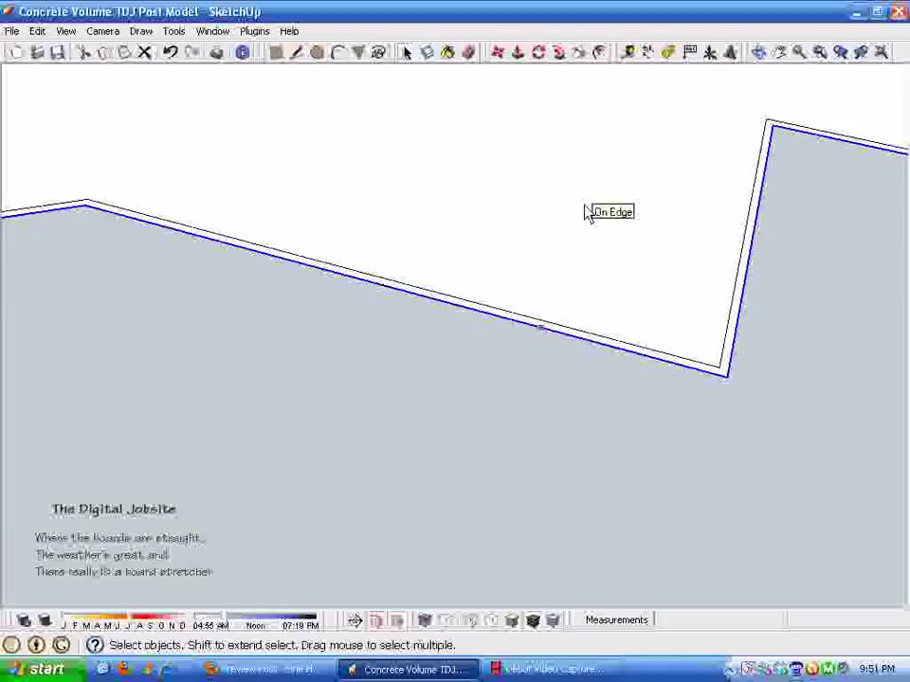
Select the inner face with its edges and offset its outline inward by 12 inches
double_click(584, 207)
middle_click_drag(585, 208, 629, 67)
left_click(629, 53)
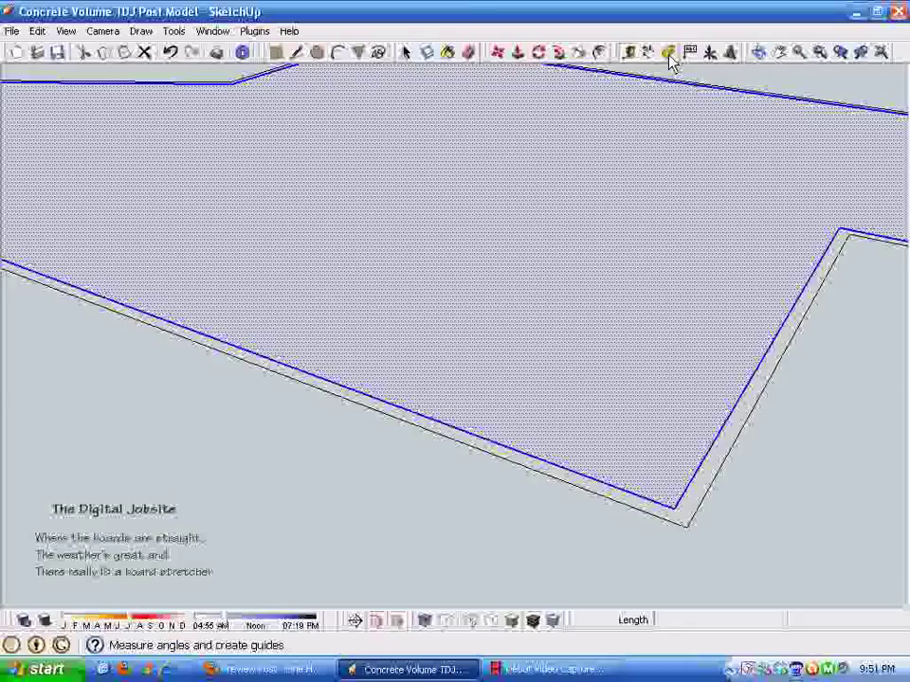
left_click(600, 53)
left_click(585, 445)
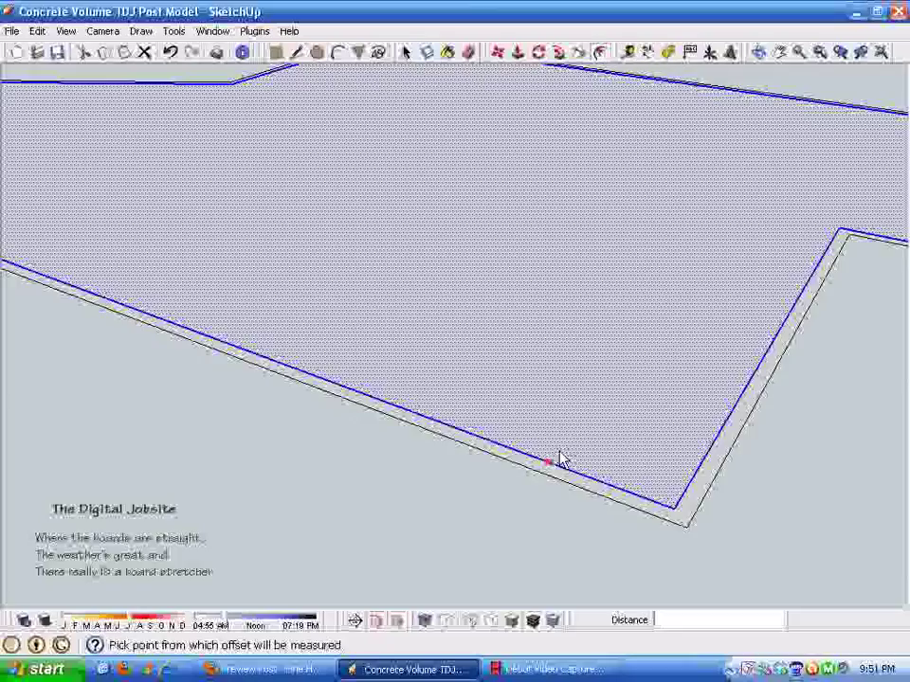
left_click(578, 438)
type("12")
key("Return")
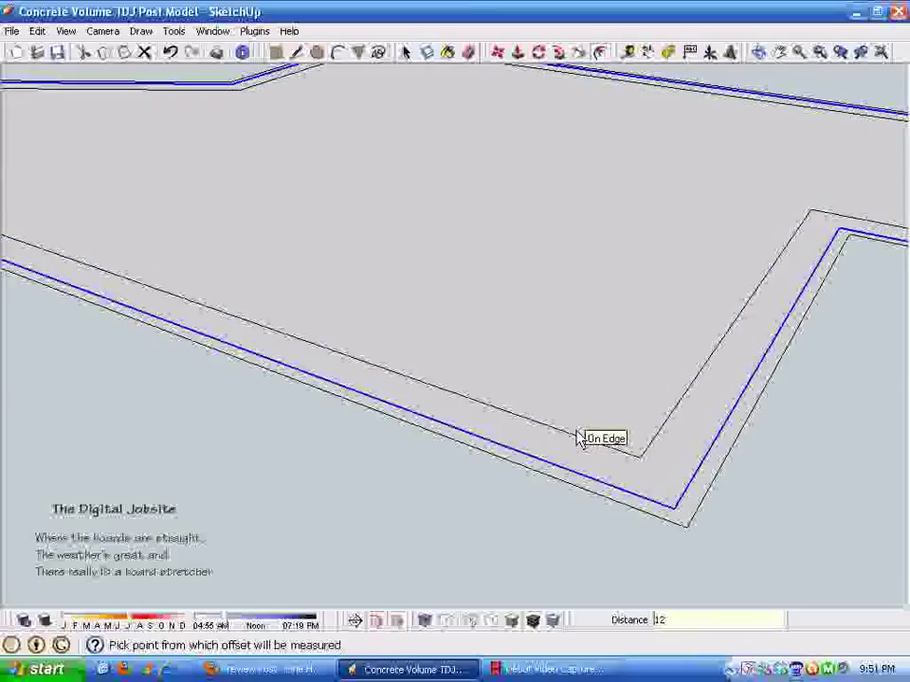
key("space")
Delete the large interior face and the narrow outermost strip face, keeping their edges
middle_click_drag(645, 508, 814, 412)
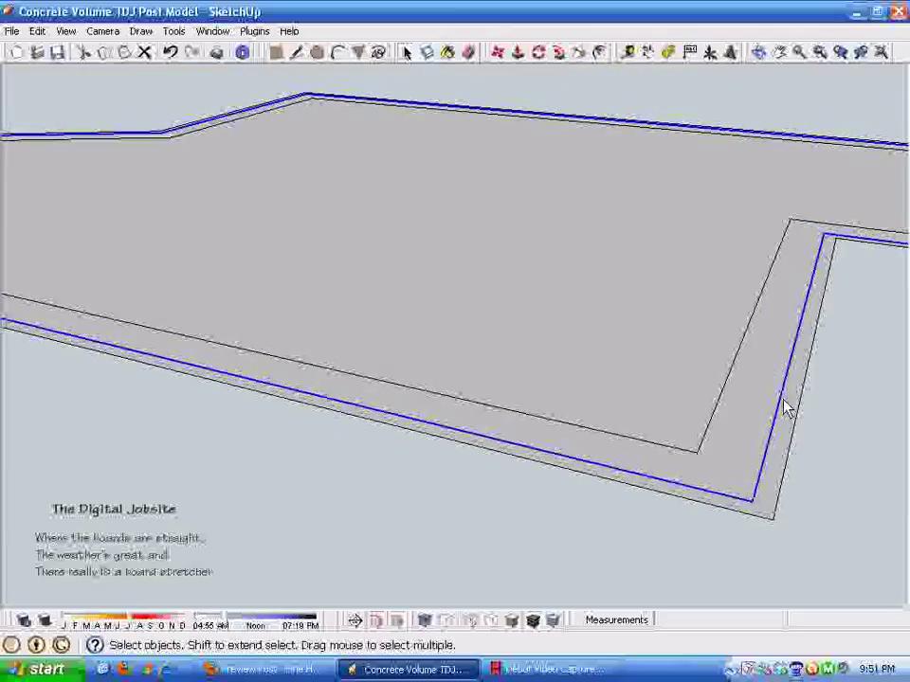
mouse_move(732, 385)
middle_mouse_down("shift")
mouse_move(737, 301)
mouse_move(804, 341)
mouse_move(825, 455)
mouse_move(853, 423)
mouse_move(599, 183)
mouse_move(313, 453)
mouse_move(451, 456)
mouse_move(686, 401)
mouse_move(481, 266)
middle_mouse_up("shift")
scroll(591, 419, "up", 4)
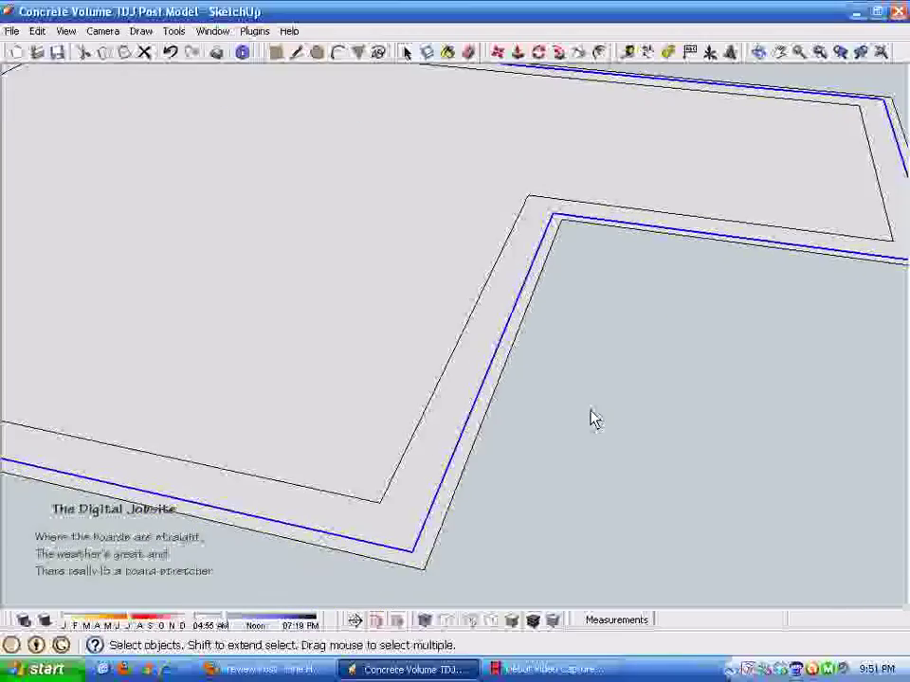
scroll(530, 420, "down", 3)
left_click(296, 271)
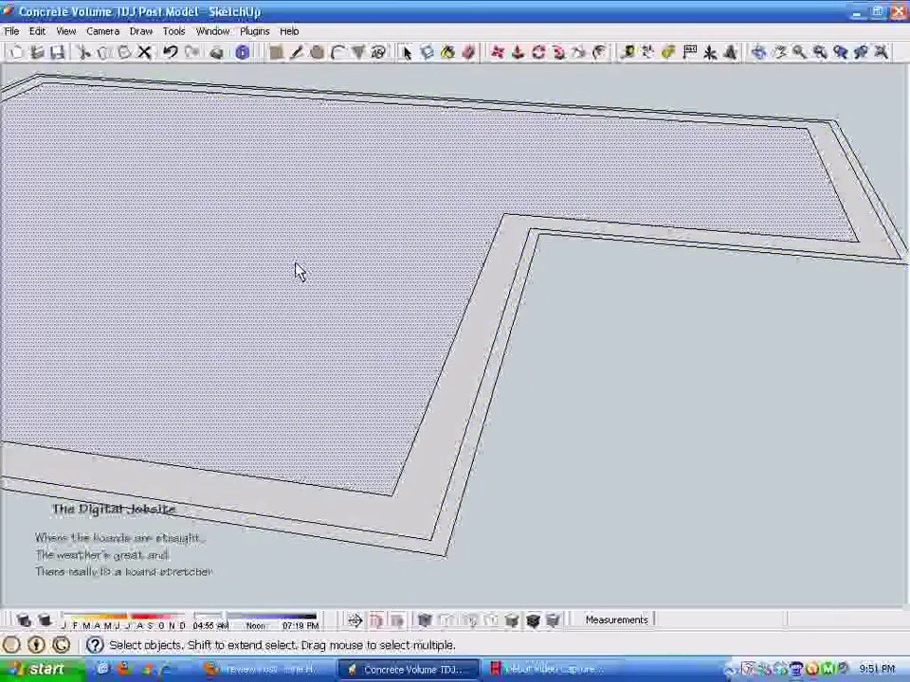
key("Delete")
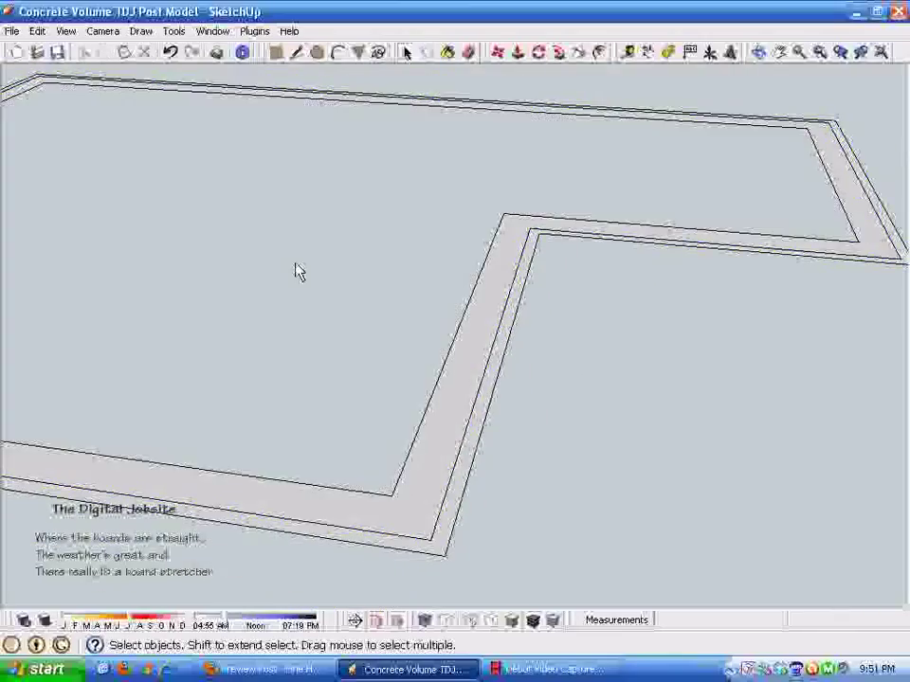
left_click(474, 434)
key("Delete")
Select only the boundary edges of the remaining 12-inch strip and read their combined length in the entity info
double_click(448, 443)
middle_click_drag(637, 295, 521, 446)
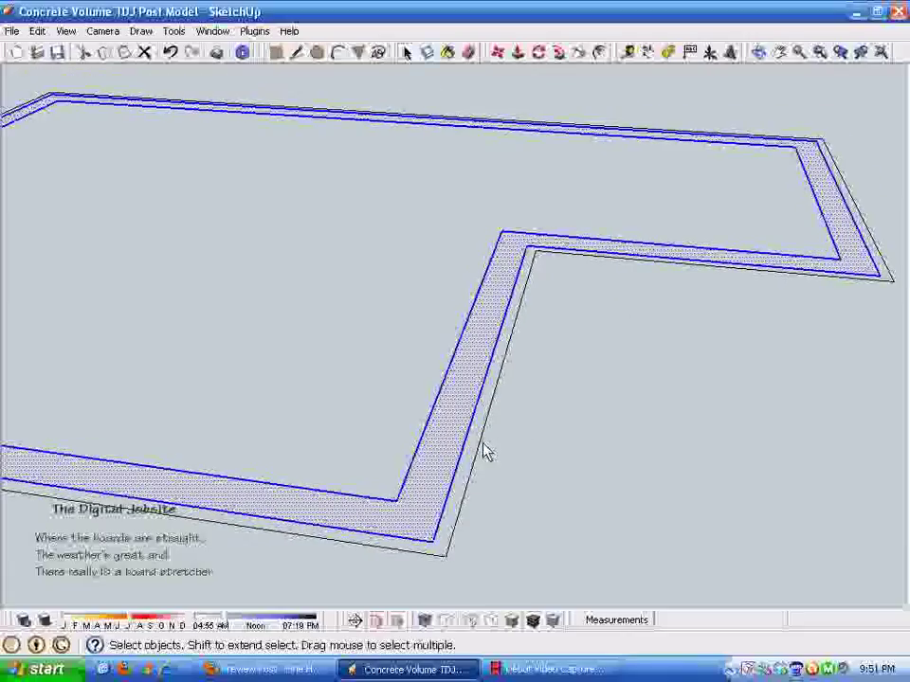
left_click(463, 409, "shift")
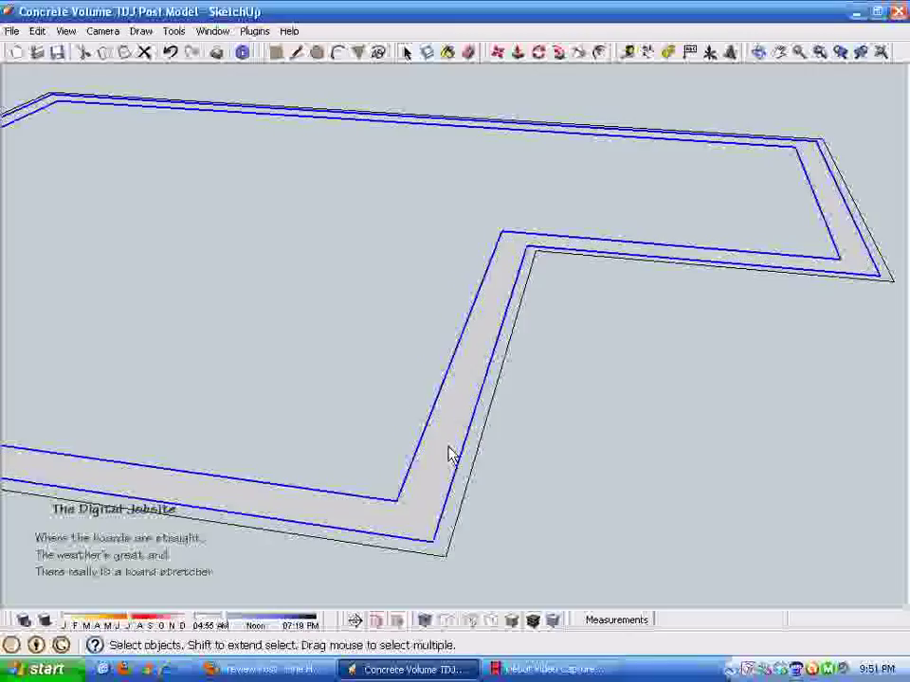
middle_click_drag(451, 451, 431, 329)
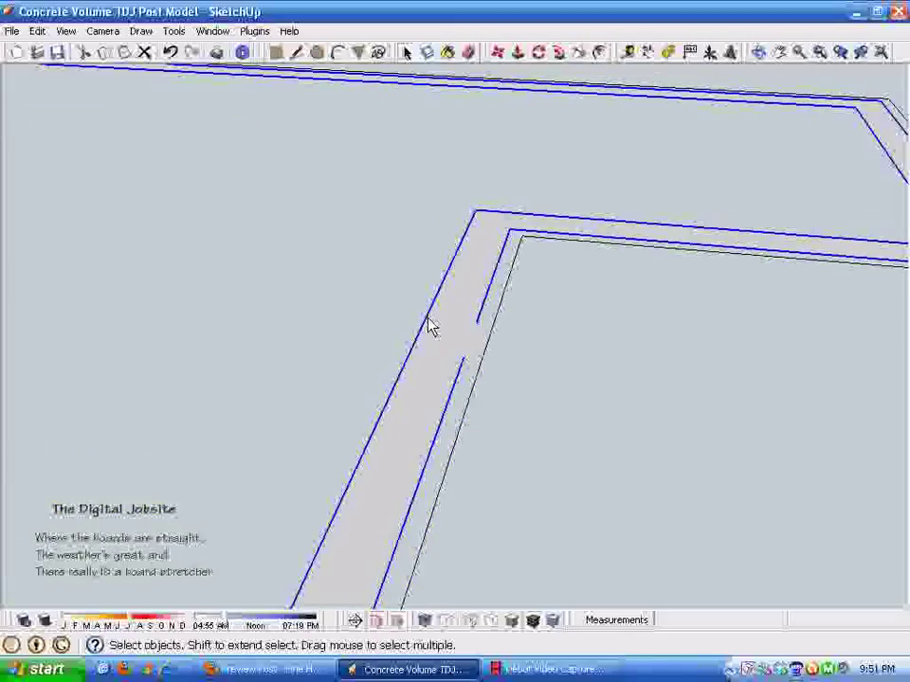
right_click(430, 323)
left_click(458, 328)
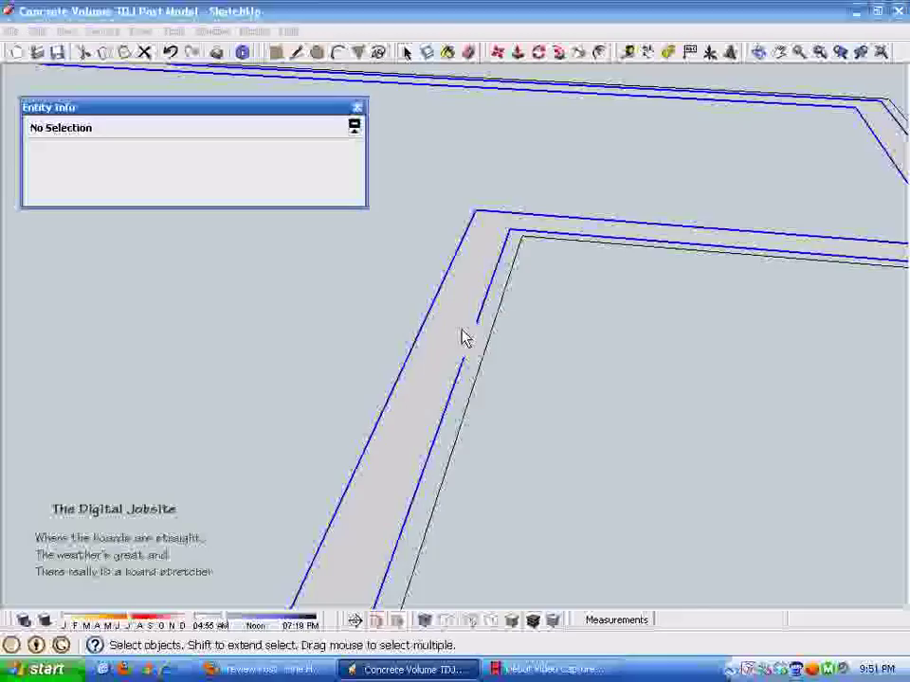
middle_click_drag(542, 352, 625, 372)
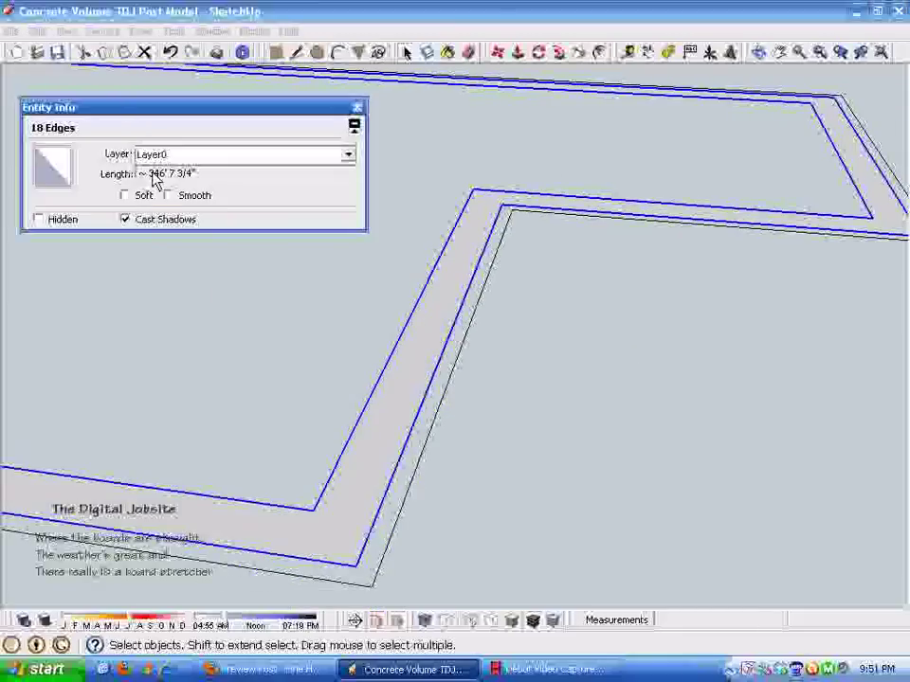
middle_click_drag(228, 192, 517, 388)
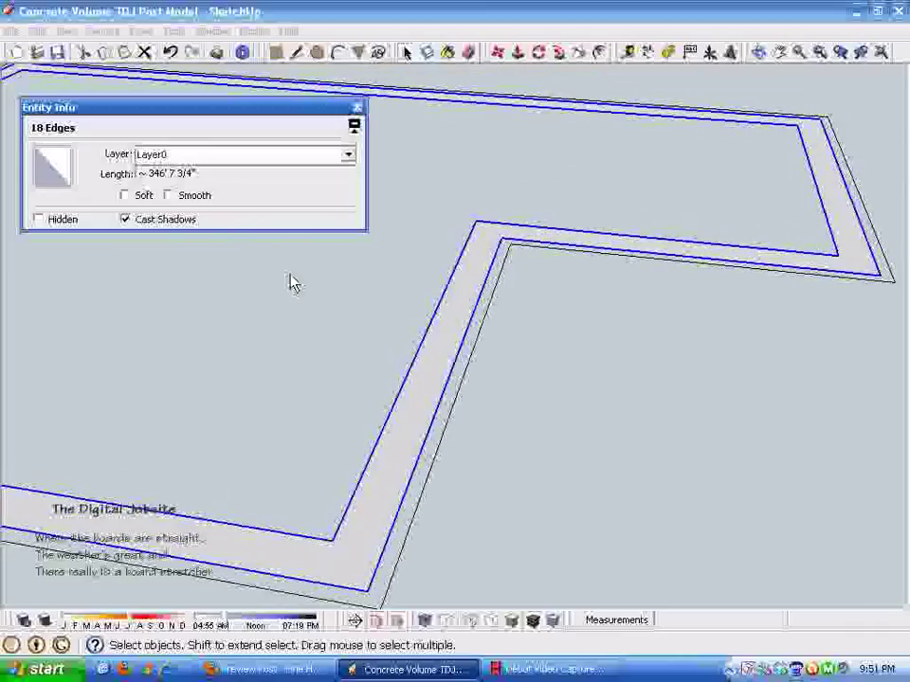
middle_click_drag(306, 266, 443, 344)
middle_click_drag(376, 322, 263, 292)
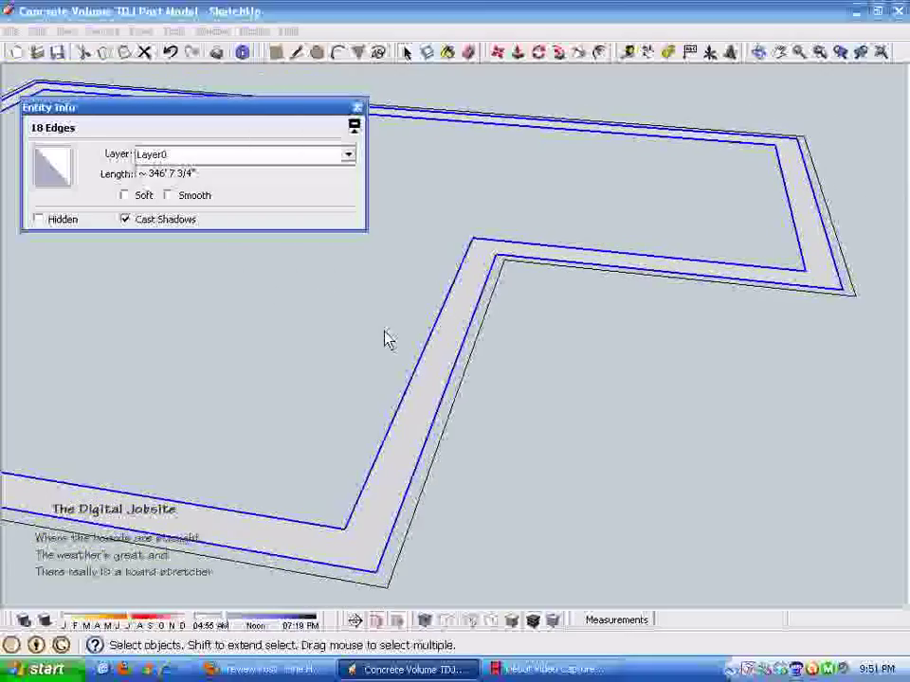
Delete the remaining strip face and select the whole innermost outline to read its length
left_click(460, 320)
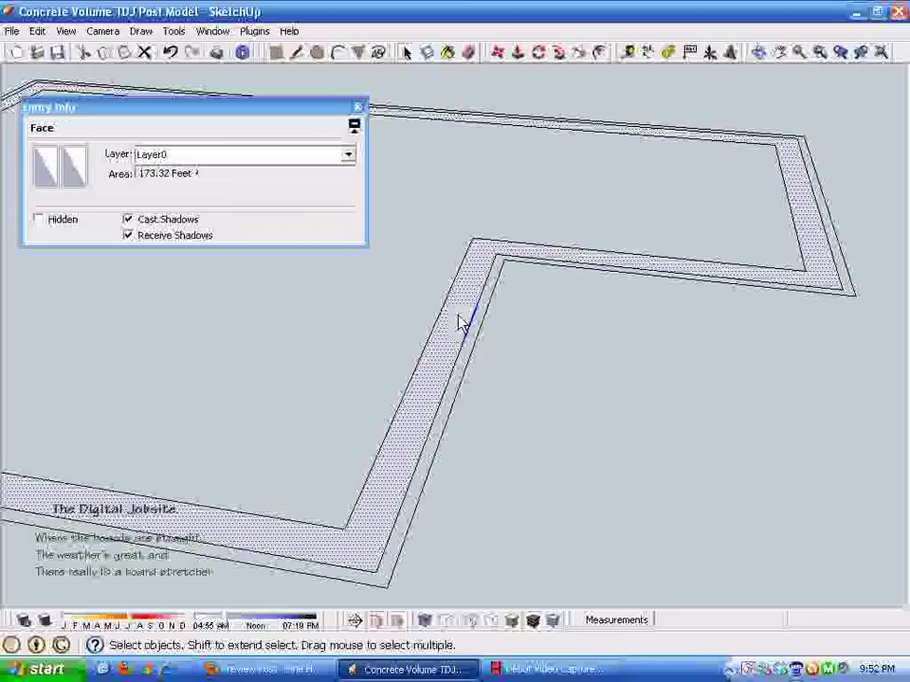
key("Delete")
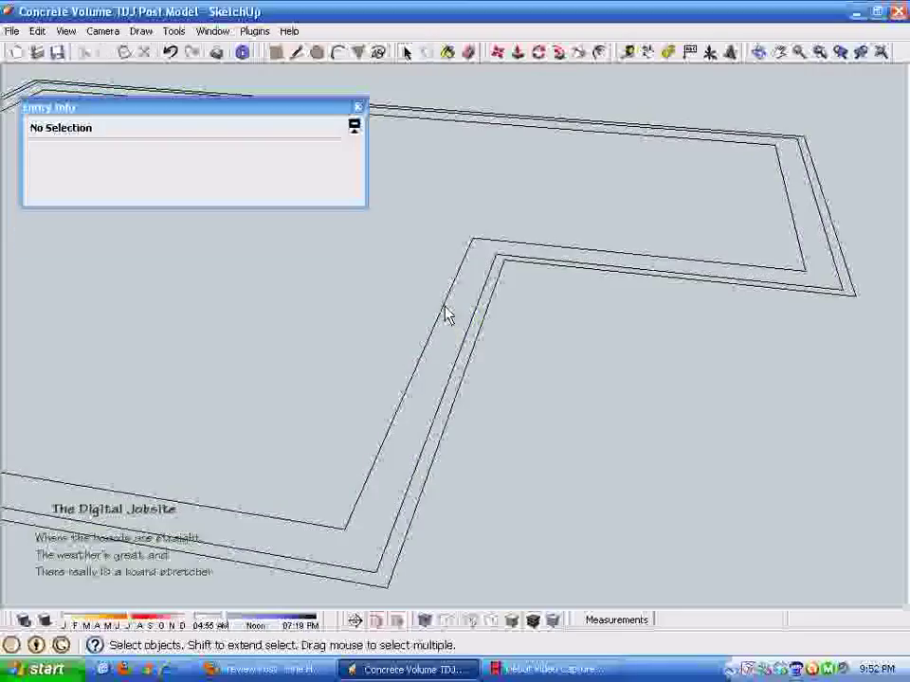
triple_click(445, 314)
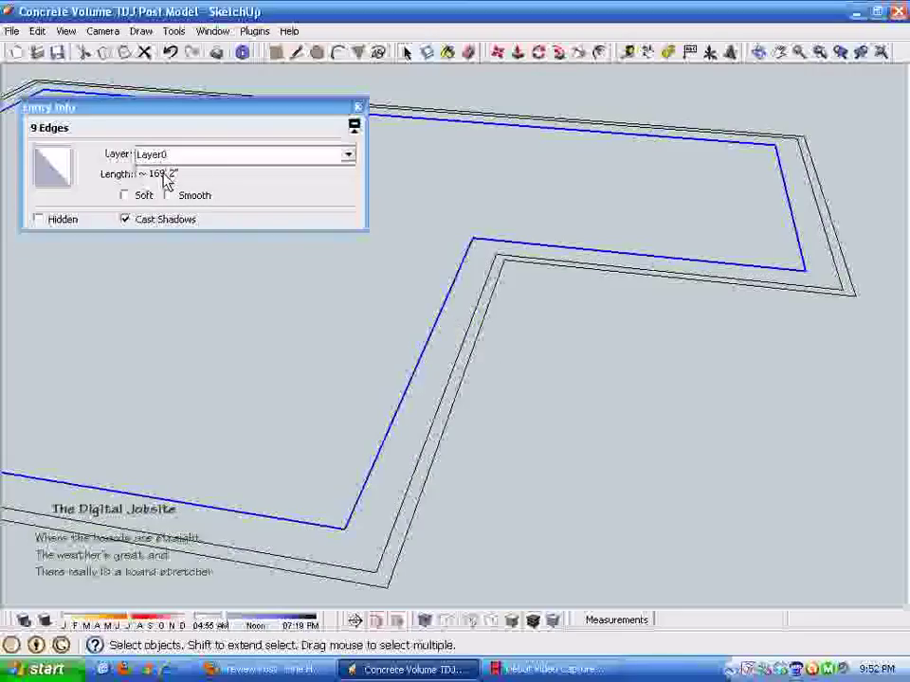
Select the whole middle outline to read its length, clear the selection, and close the entity info
left_click(444, 403)
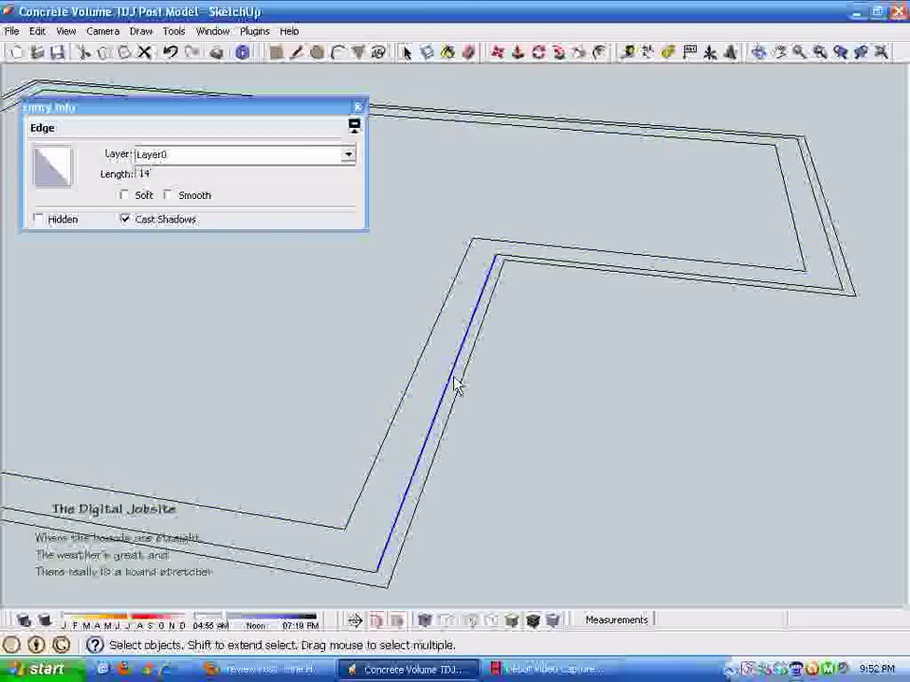
triple_click(452, 378)
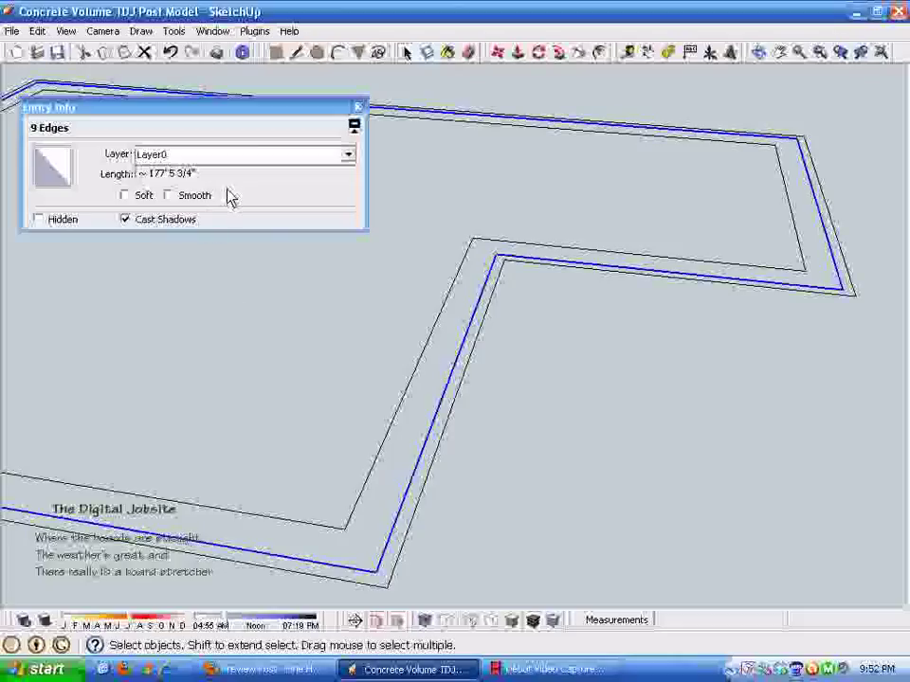
left_click(693, 502)
left_click(359, 108)
Select the whole outermost outline, read its total length in the entity info, and close the entity info
mouse_move(366, 122)
middle_mouse_down()
mouse_move(778, 518)
mouse_move(217, 479)
mouse_move(421, 478)
mouse_move(447, 451)
mouse_move(385, 480)
mouse_move(256, 480)
mouse_move(219, 456)
mouse_move(258, 366)
mouse_move(292, 390)
mouse_move(190, 396)
mouse_move(293, 407)
mouse_move(276, 421)
mouse_move(481, 441)
mouse_move(260, 386)
mouse_move(243, 390)
mouse_move(306, 377)
mouse_move(561, 430)
mouse_move(595, 376)
mouse_move(465, 557)
middle_mouse_up()
scroll(372, 442, "up", 5)
middle_click_drag(273, 470, 285, 396)
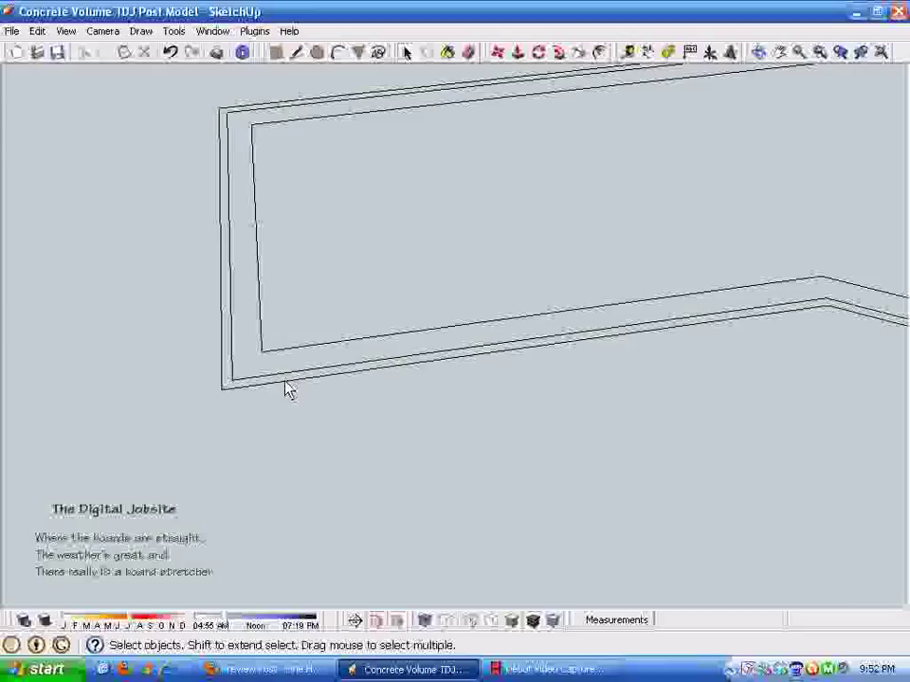
left_click(289, 389)
double_click(290, 390)
mouse_move(289, 391)
middle_mouse_down()
mouse_move(298, 378)
mouse_move(295, 408)
mouse_move(299, 391)
middle_mouse_up()
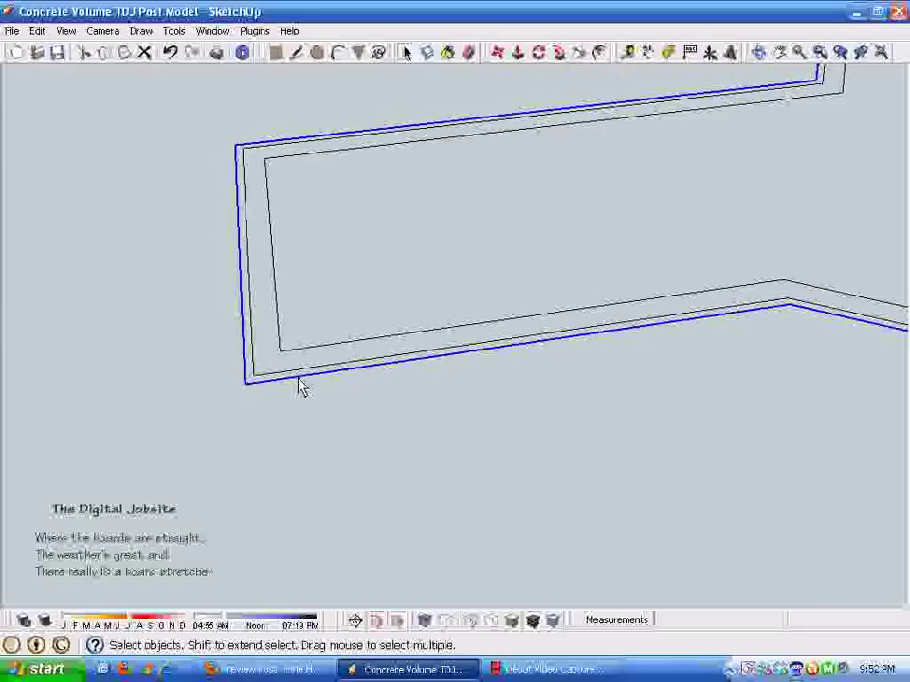
right_click(299, 386)
left_click(326, 388)
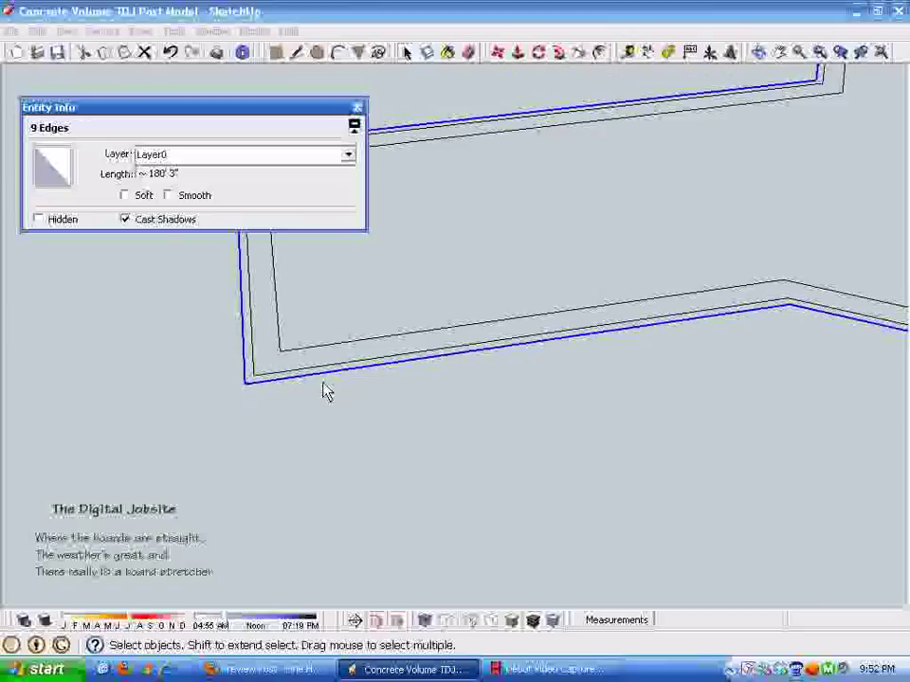
scroll(385, 430, "down", 2)
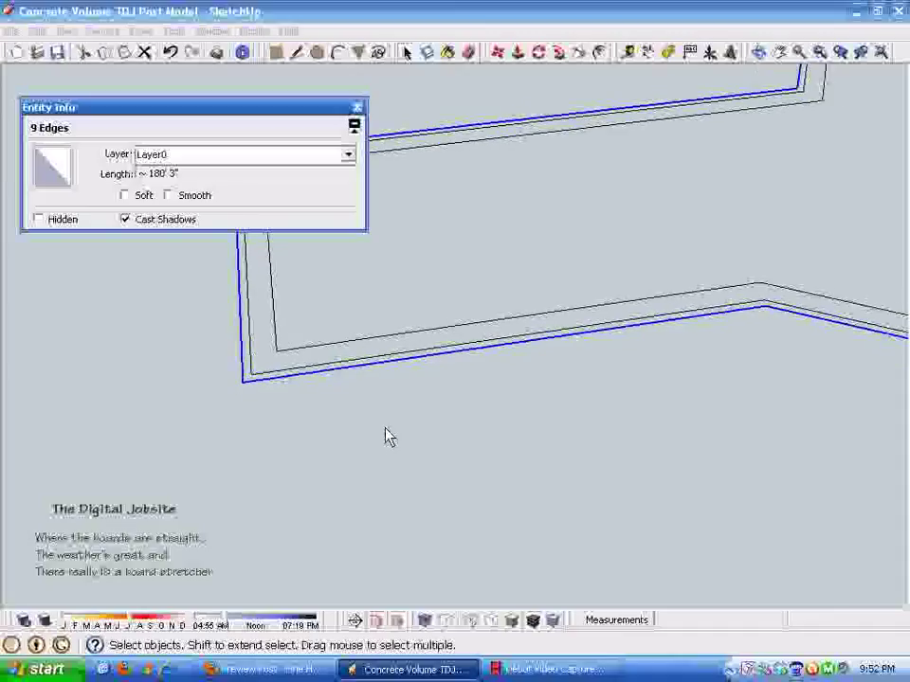
left_click(359, 109)
middle_click_drag(426, 312, 361, 357)
middle_click_drag(476, 363, 421, 485)
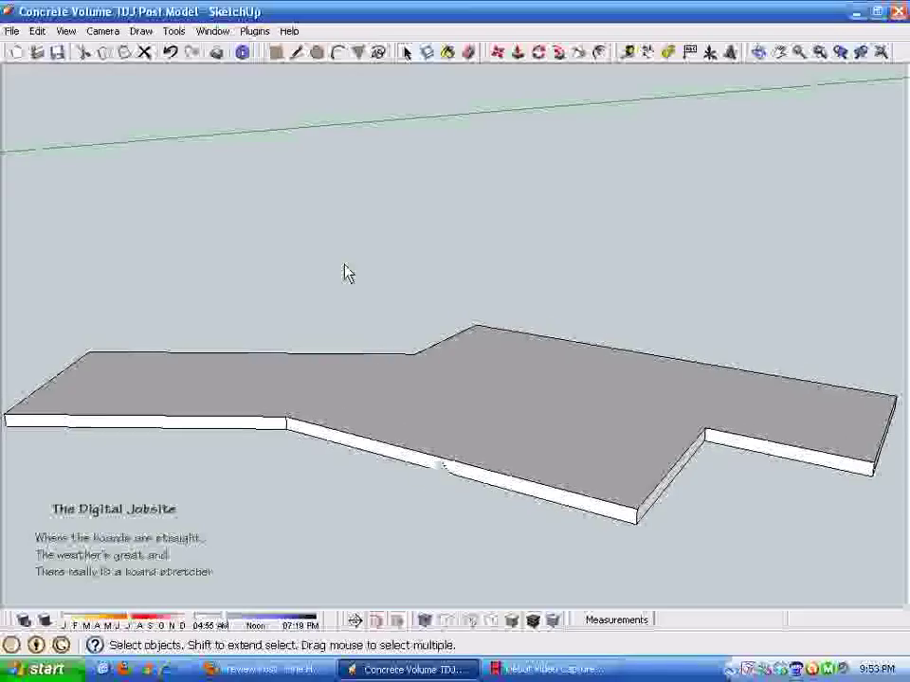
scroll(552, 203, "down", 2)
scroll(413, 199, "up", 2)
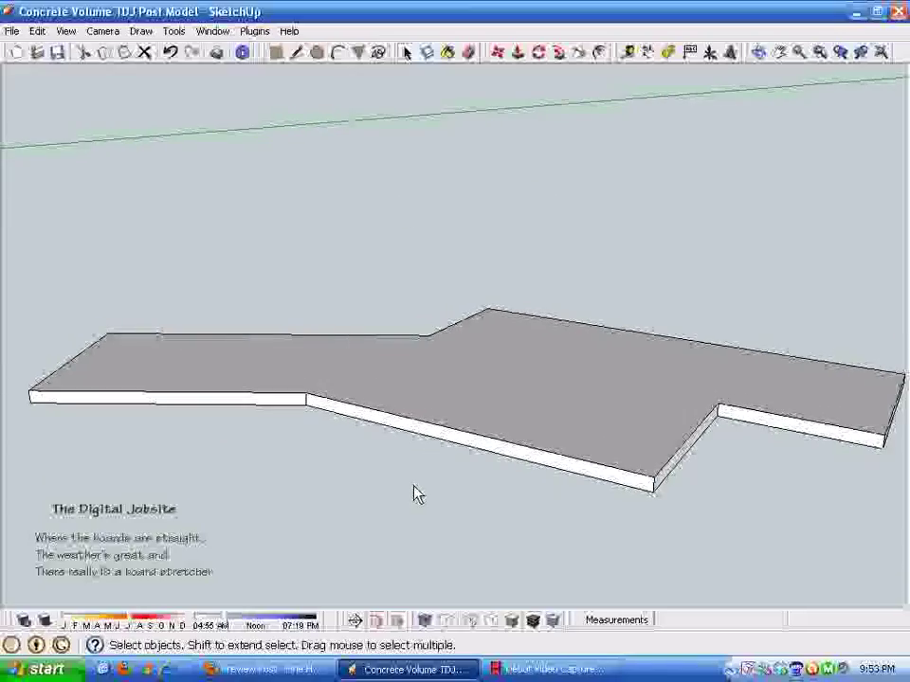